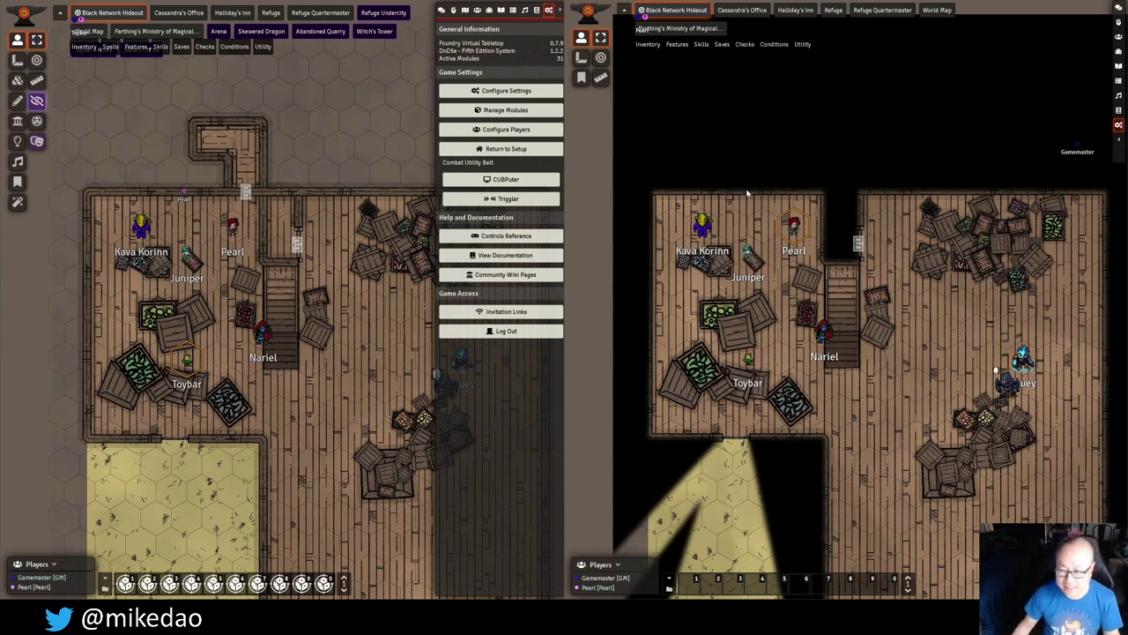
Show the Actors directory with its Players, NPCs, Heist and Lost folders.
{"action": "left_click", "coordinate": [477, 10]}
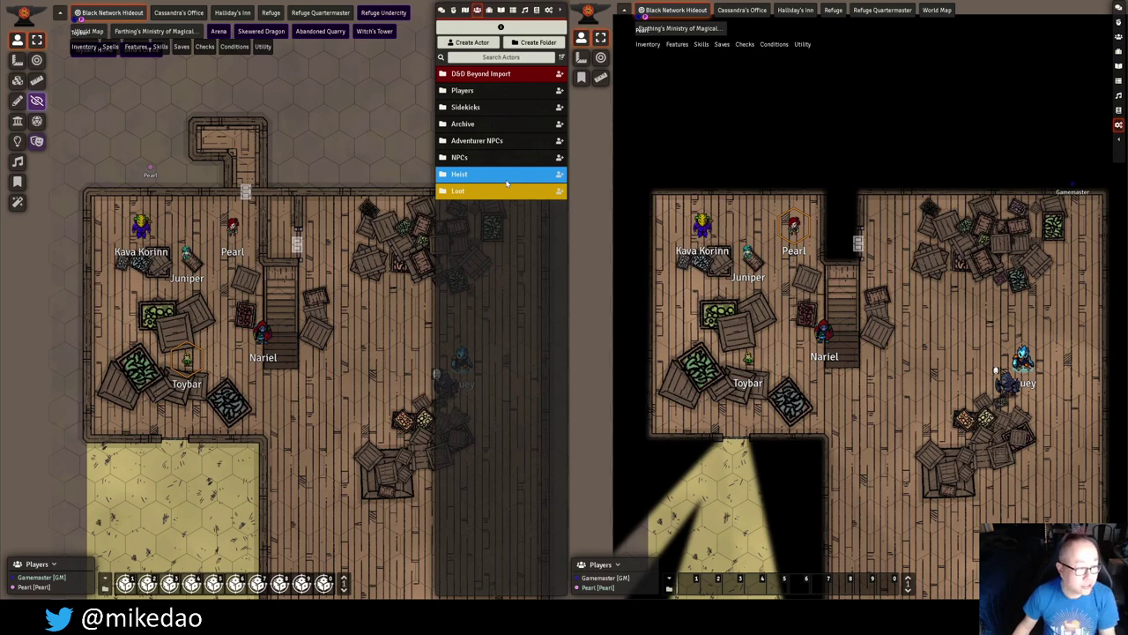
Add a Non-Player Character actor named 'Loot Crate - Hideout' to the Loot folder.
{"action": "left_click", "coordinate": [559, 190]}
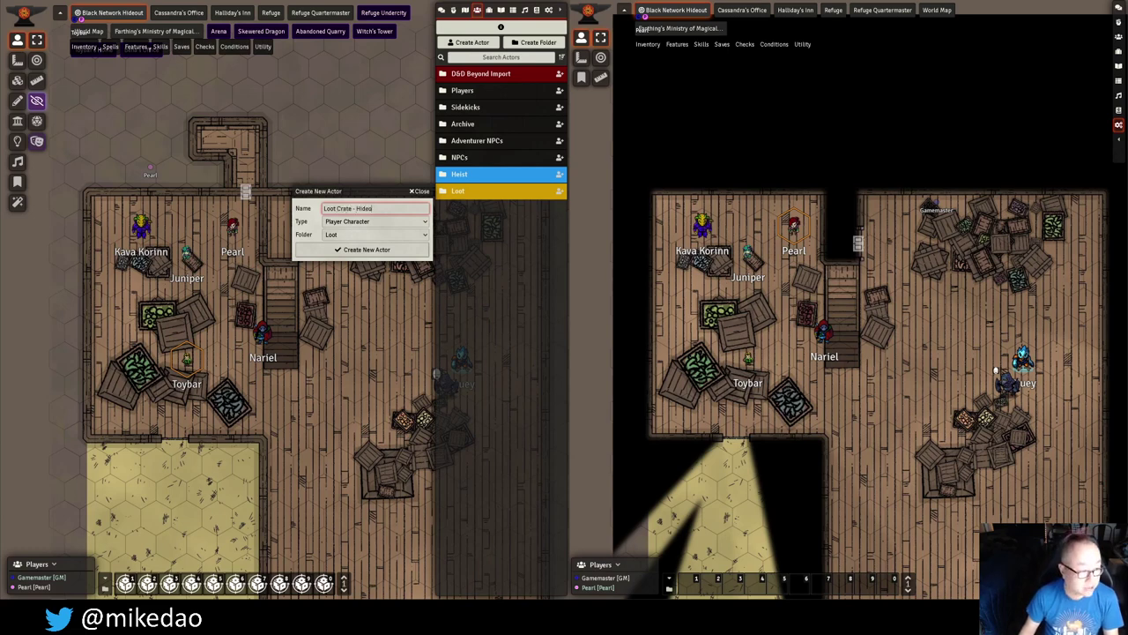
{"action": "left_click", "coordinate": [353, 222]}
{"action": "left_click", "coordinate": [352, 238]}
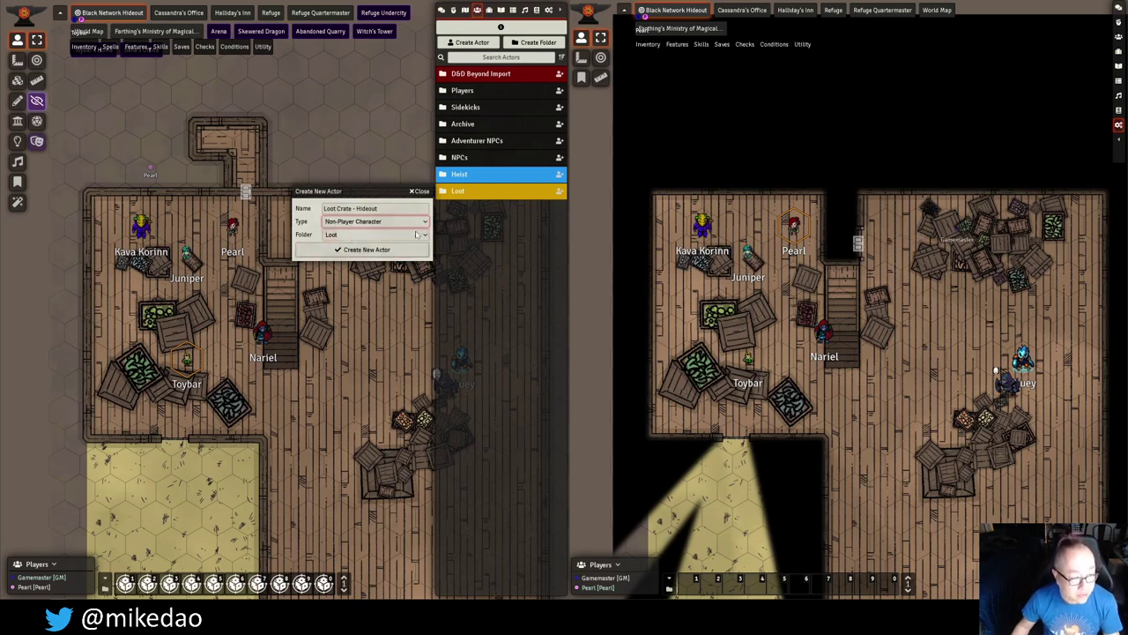
{"action": "left_click", "coordinate": [377, 250]}
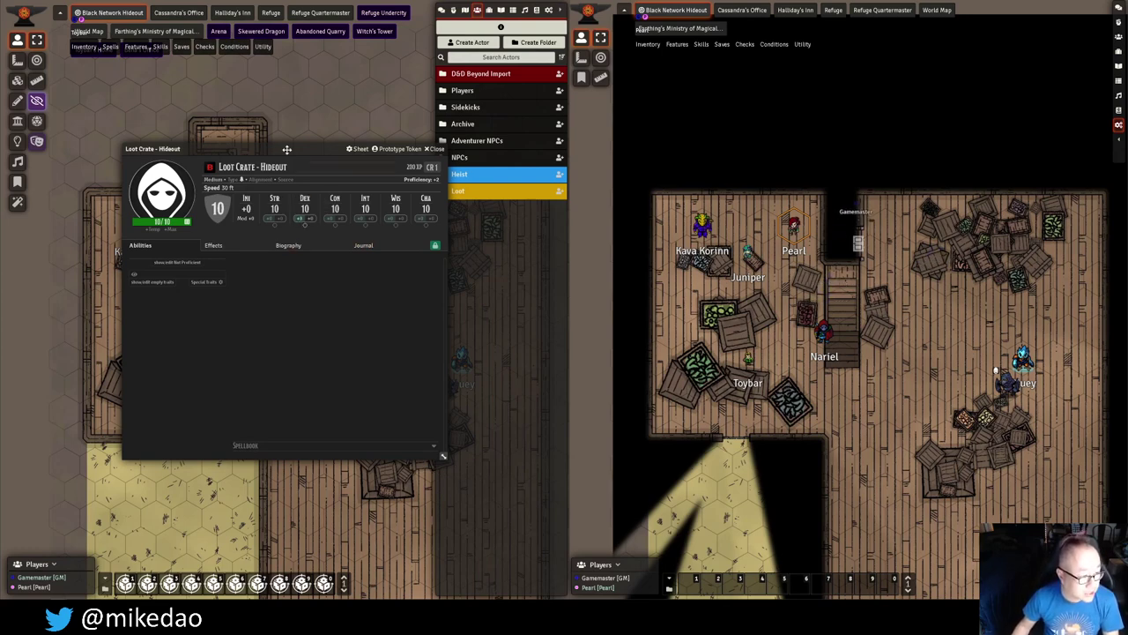
Set the crate's sheet to dnd5e.LootSheet5eNPC and save the sheet configuration.
{"action": "left_click", "coordinate": [356, 148]}
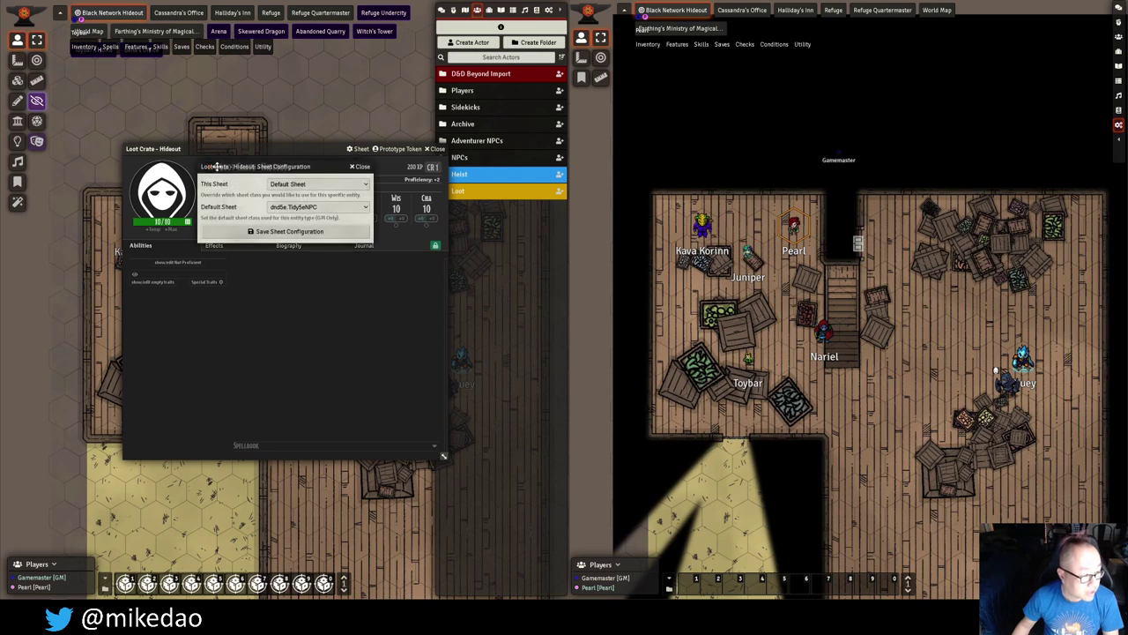
{"action": "left_click", "coordinate": [296, 184]}
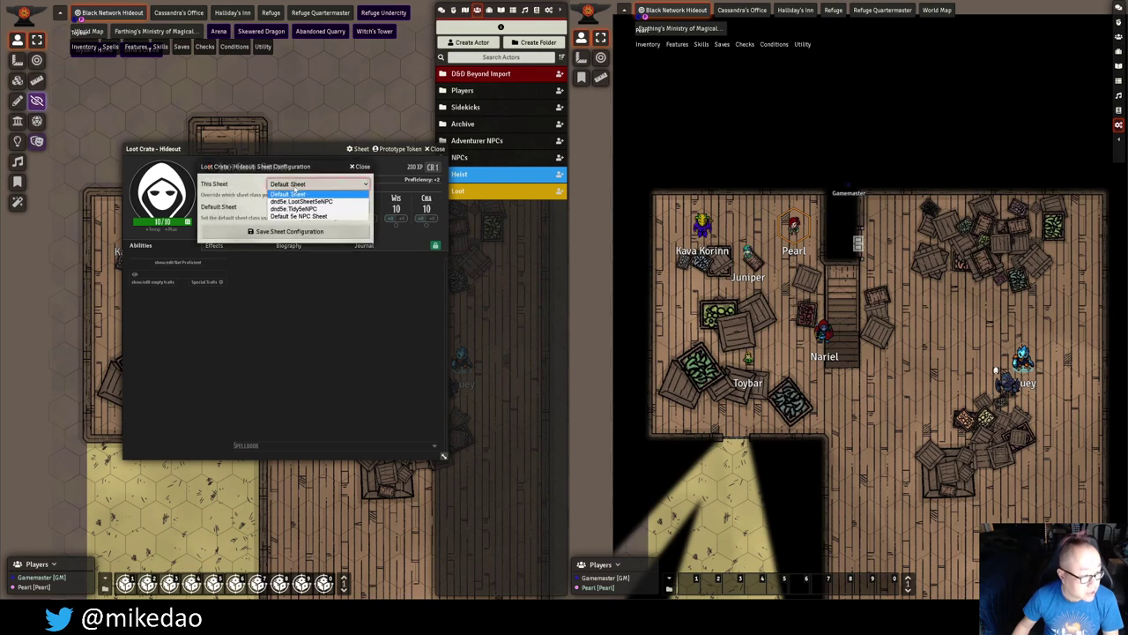
{"action": "left_click", "coordinate": [339, 202]}
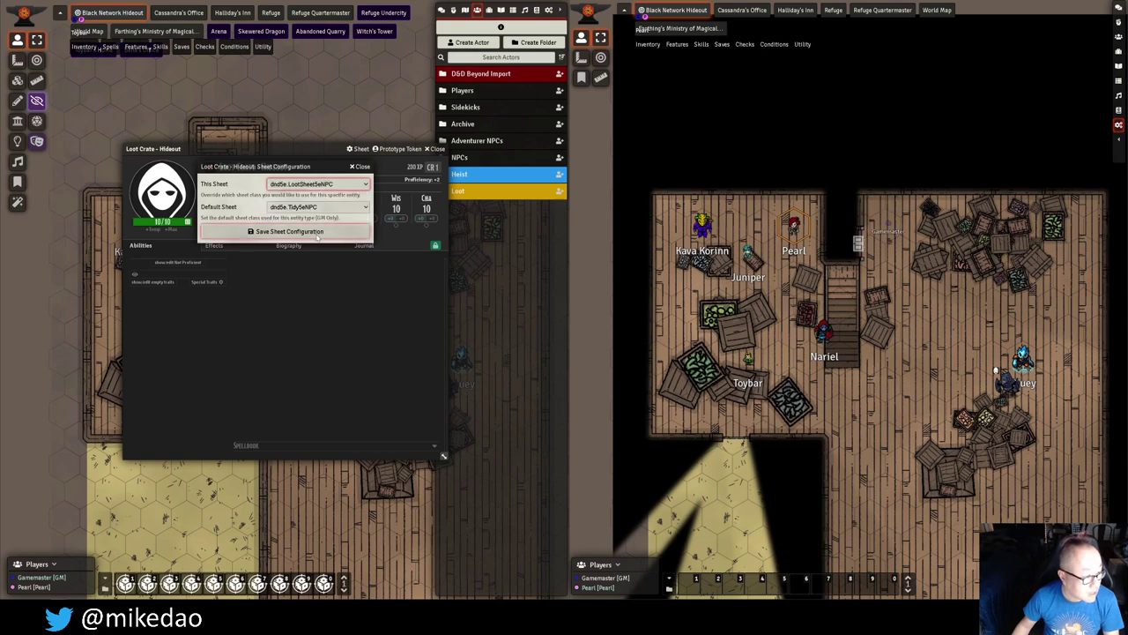
{"action": "left_click", "coordinate": [317, 232]}
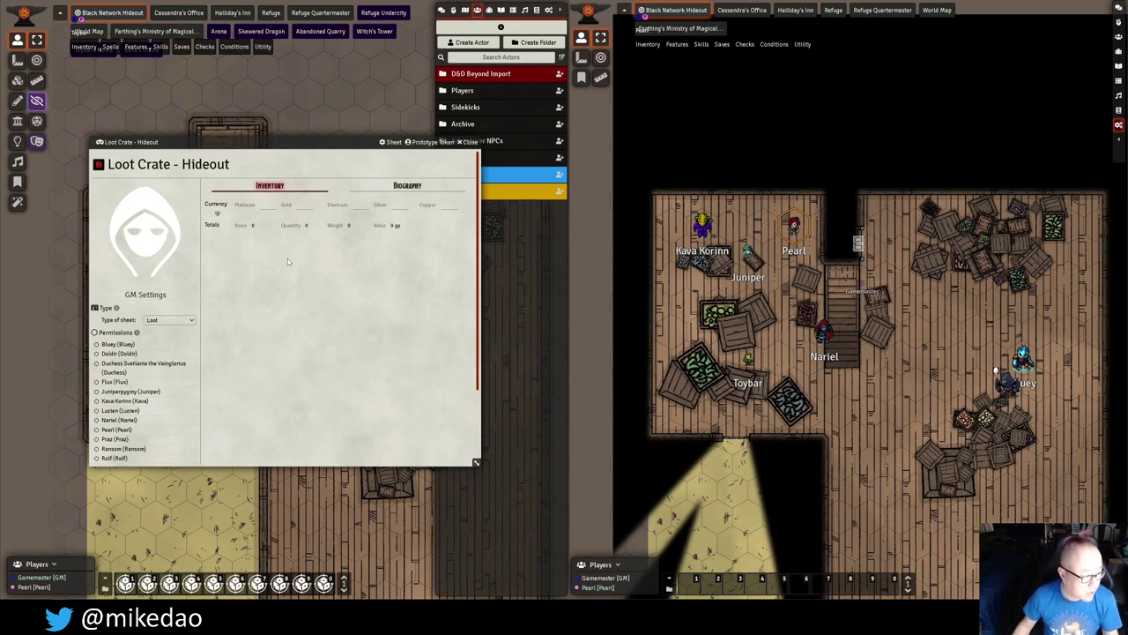
Give the crate 100 gold and show the compendium packs beside its sheet.
{"action": "left_click", "coordinate": [304, 205]}
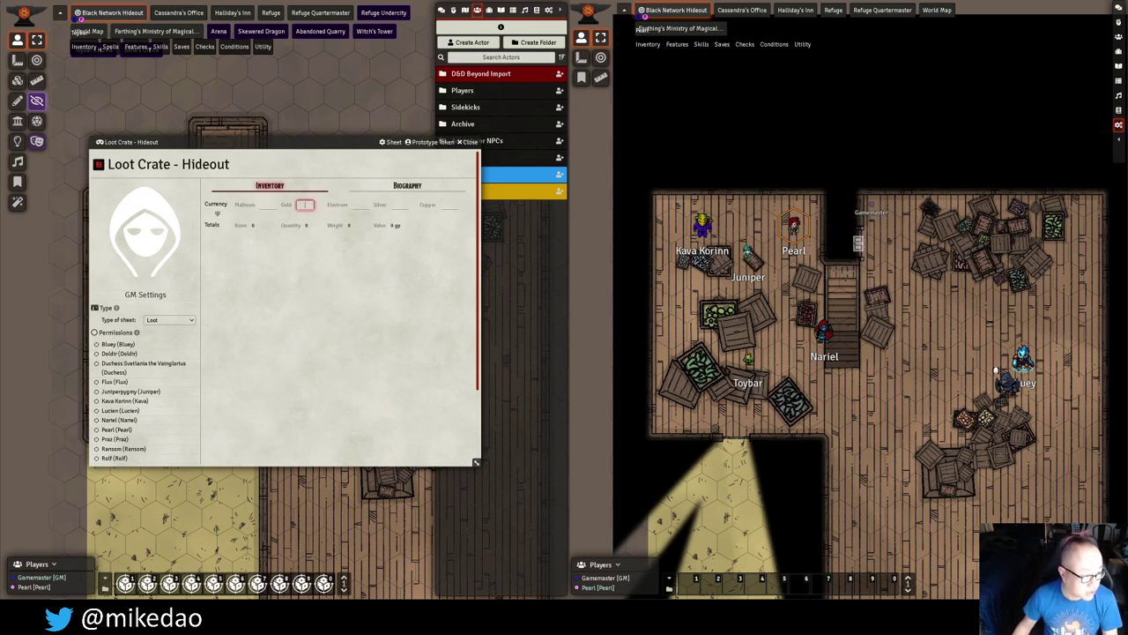
{"action": "left_click", "coordinate": [257, 257]}
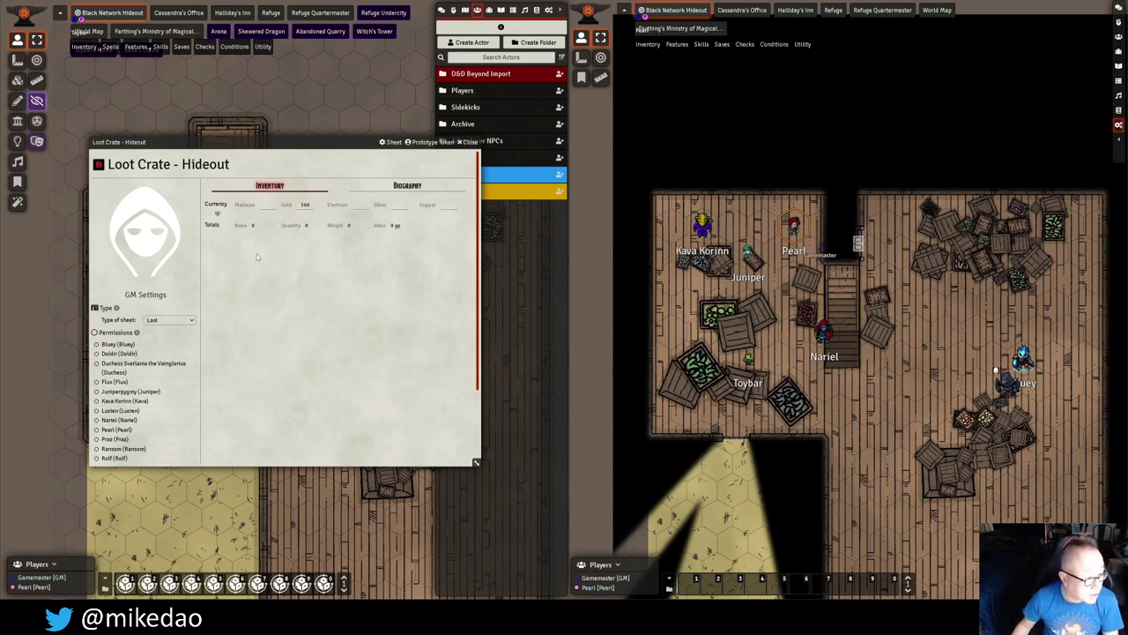
{"action": "left_click", "coordinate": [536, 9]}
{"action": "left_click_drag", "start_coordinate": [352, 142], "coordinate": [278, 178]}
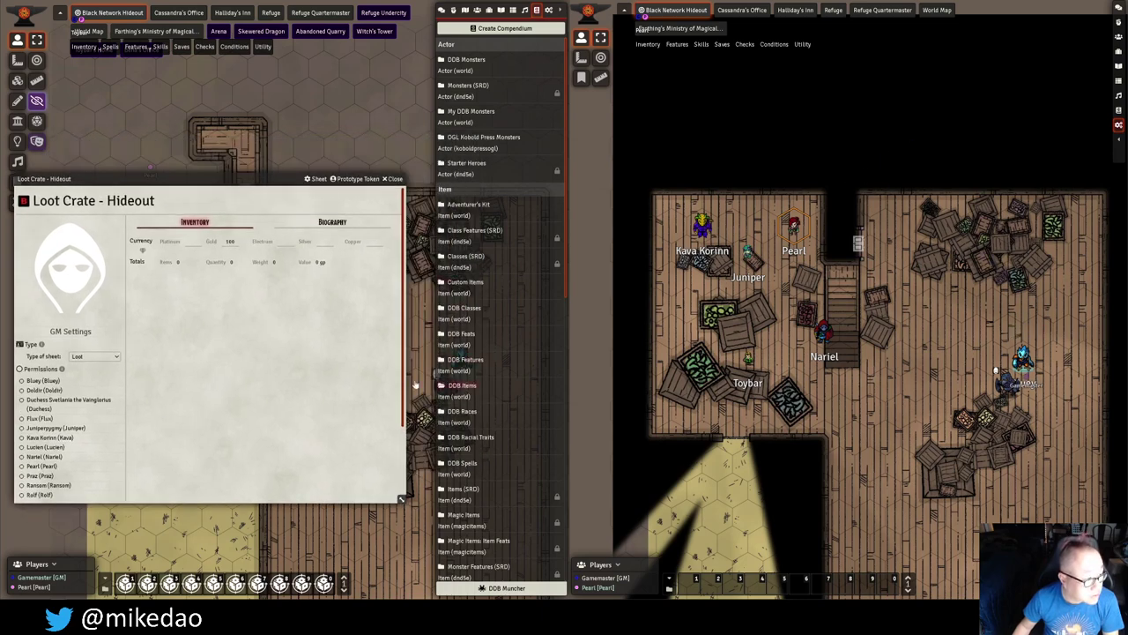
Add a Shortsword, Giant Slayer Shortsword and Luck Blade Shortsword from DDB Items to the crate.
{"action": "left_click_drag", "start_coordinate": [275, 182], "coordinate": [436, 59]}
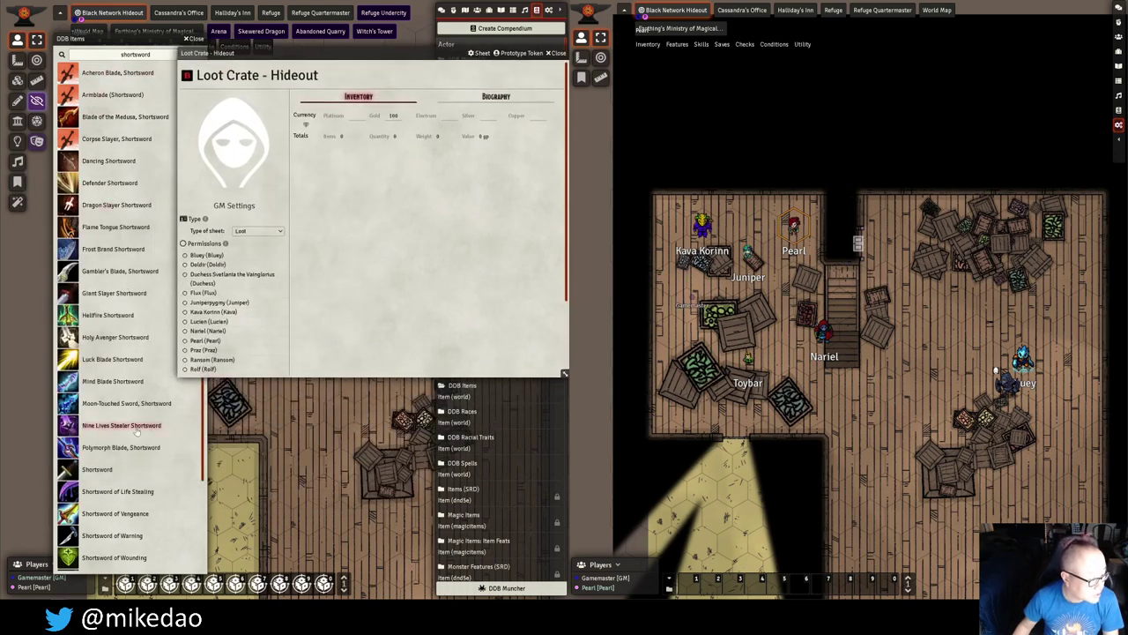
{"action": "left_click_drag", "start_coordinate": [95, 470], "coordinate": [329, 243]}
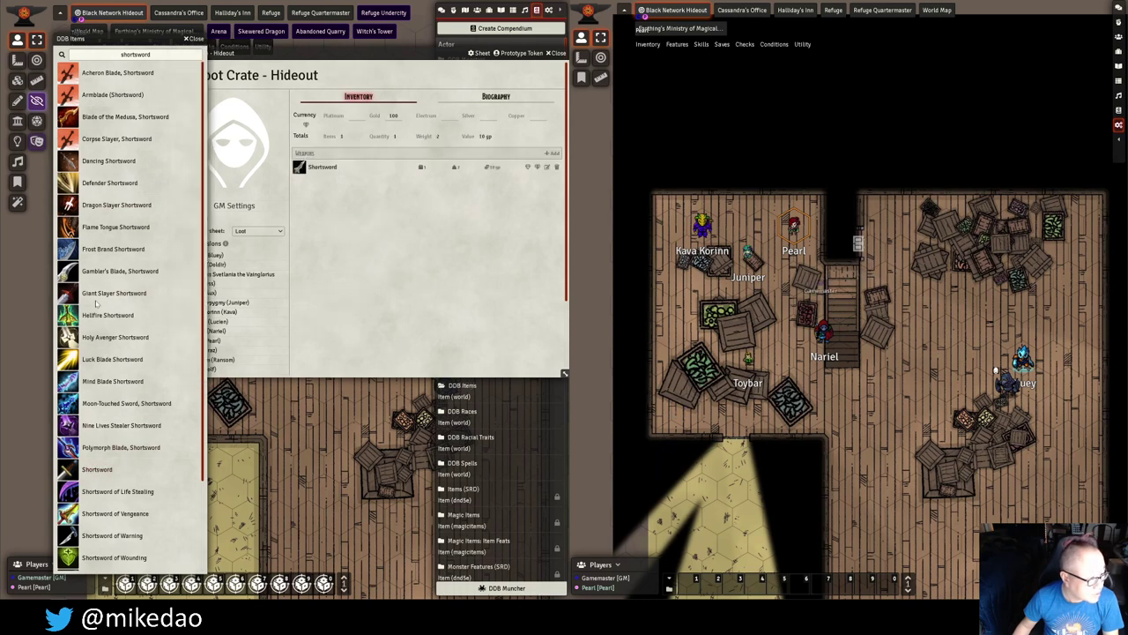
{"action": "left_click_drag", "start_coordinate": [97, 301], "coordinate": [300, 291]}
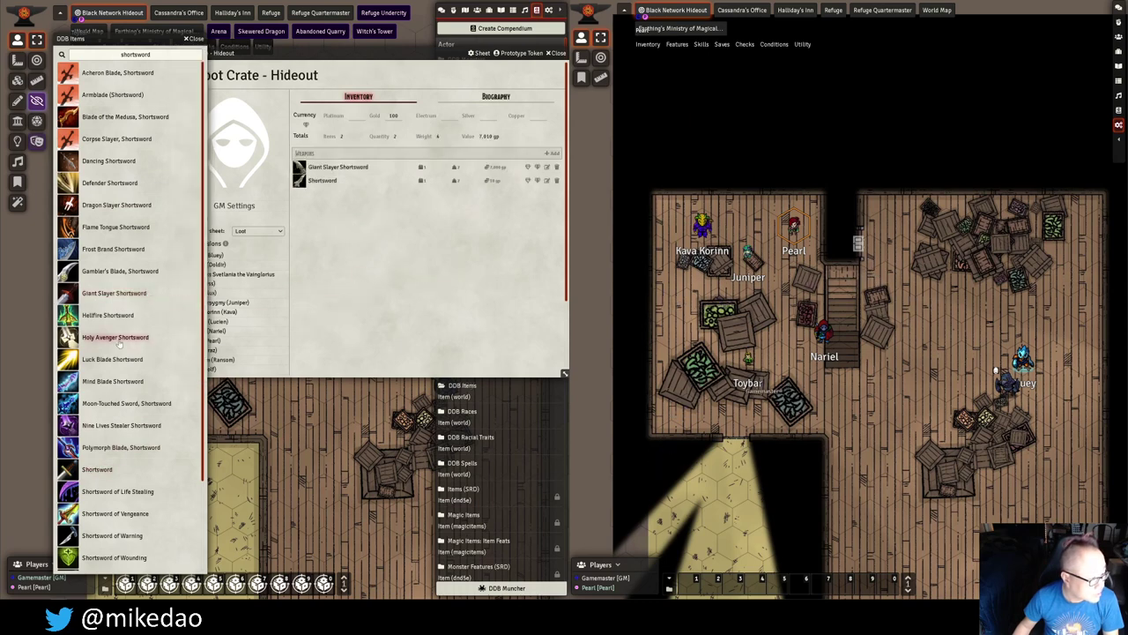
{"action": "left_click_drag", "start_coordinate": [101, 360], "coordinate": [330, 292]}
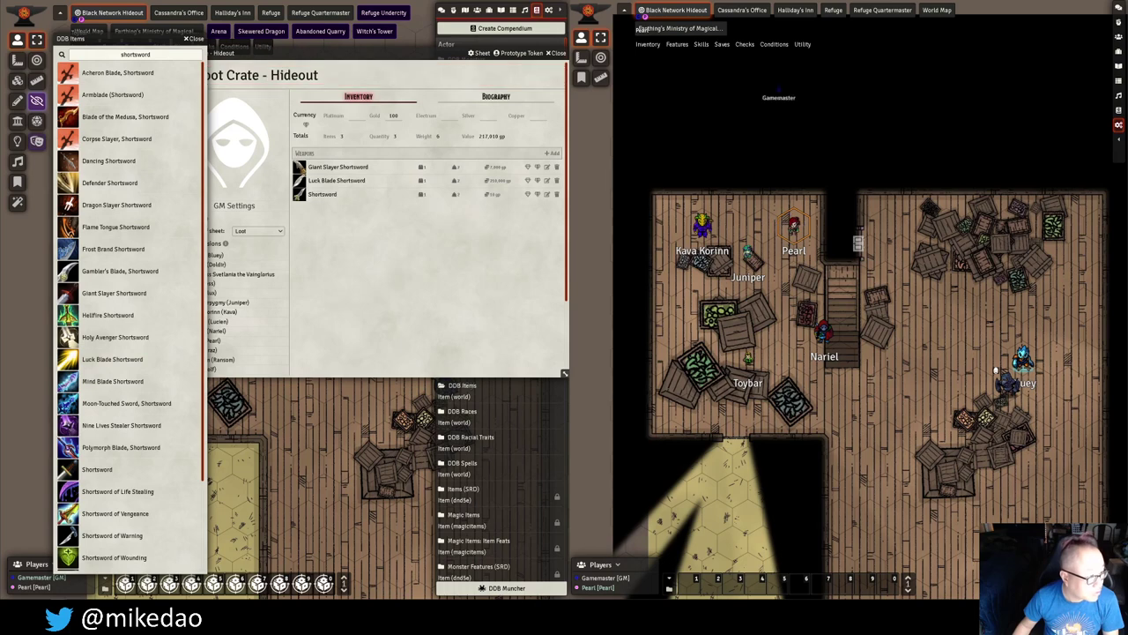
{"action": "left_click", "coordinate": [193, 39]}
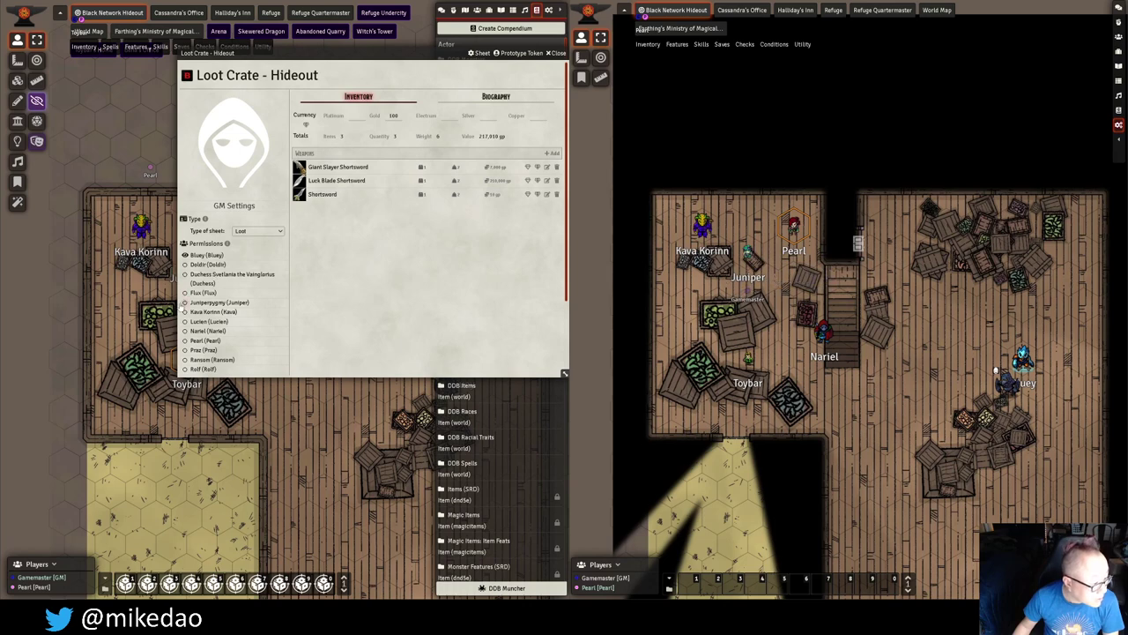
Set five players to Observer on the crate, then bring up its avatar/token editor.
{"action": "left_click", "coordinate": [186, 312]}
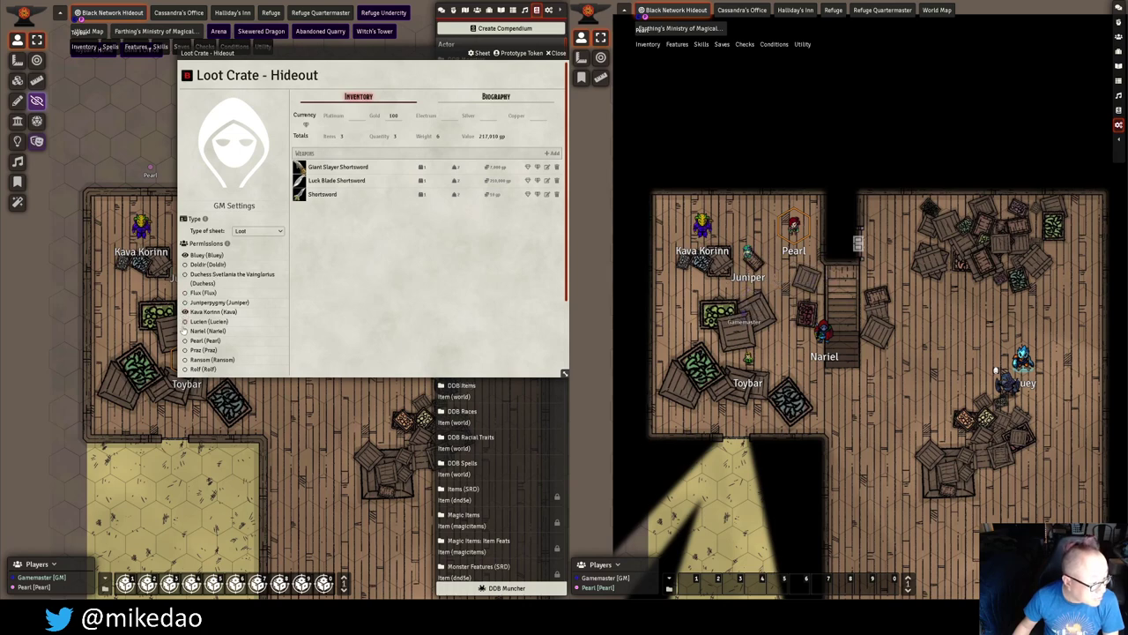
{"action": "left_click", "coordinate": [185, 331]}
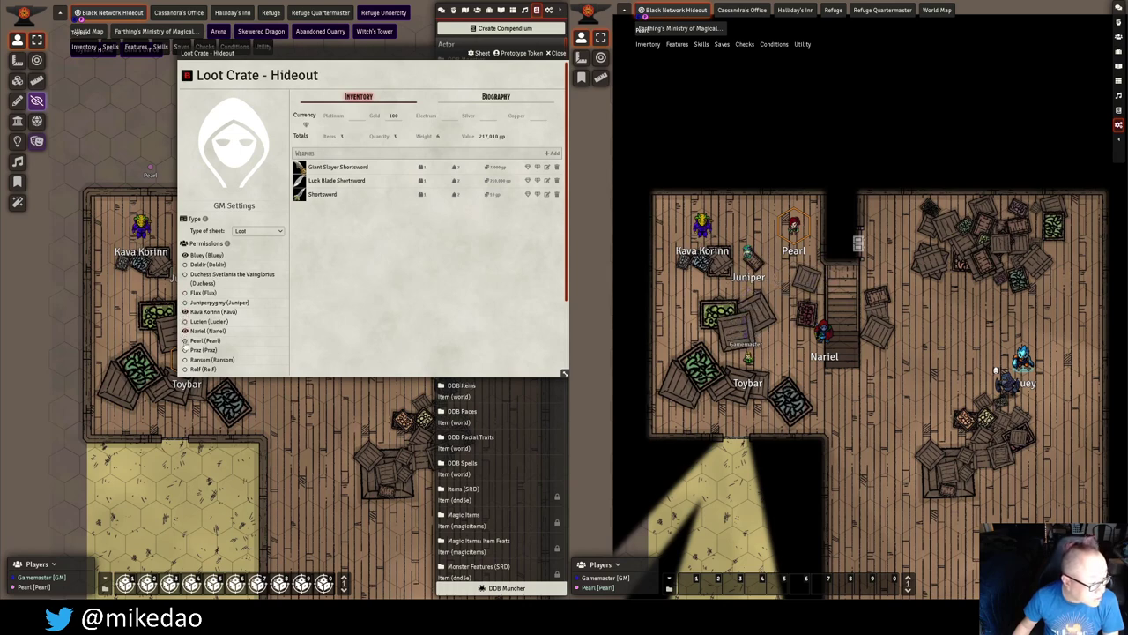
{"action": "left_click", "coordinate": [185, 340]}
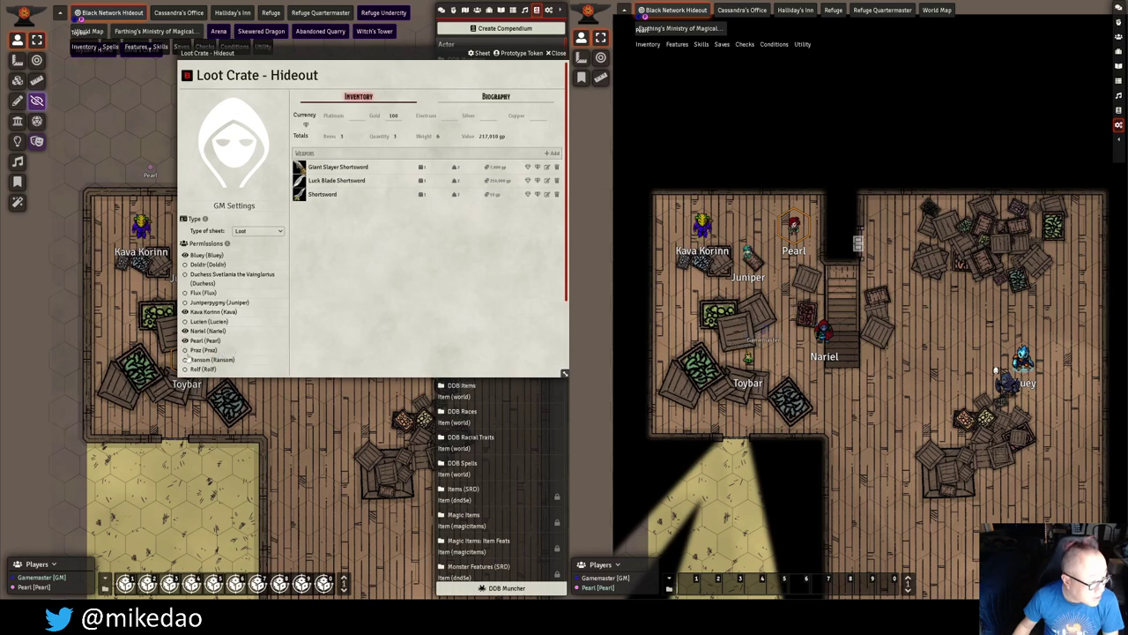
{"action": "scroll", "coordinate": [195, 354], "scroll_direction": "down", "scroll_amount": 2}
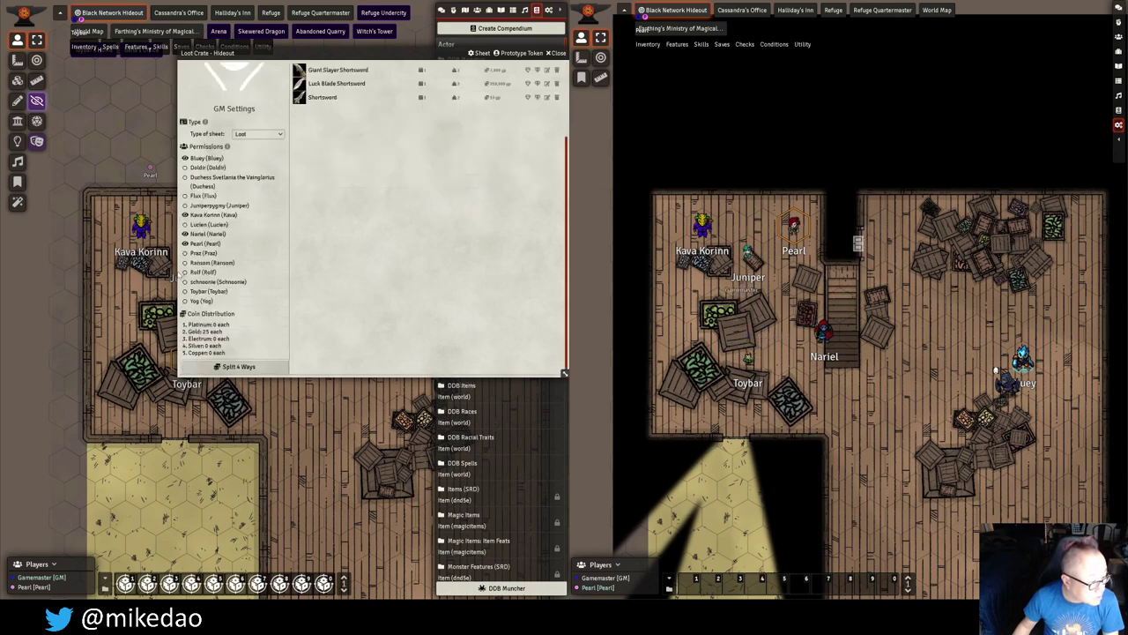
{"action": "left_click", "coordinate": [185, 290]}
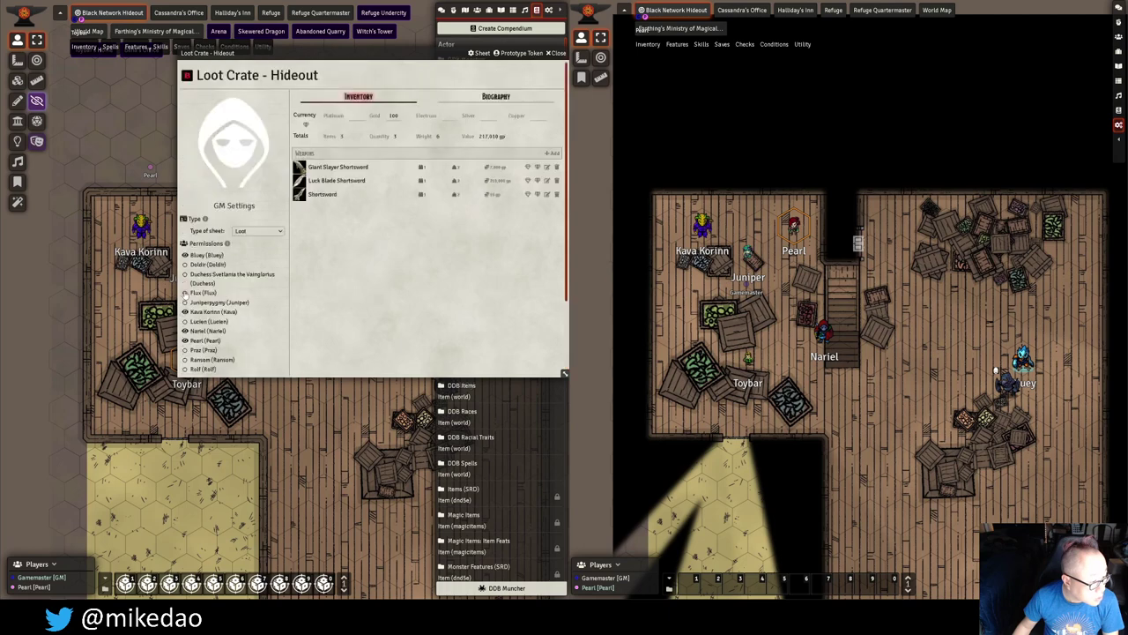
{"action": "left_click", "coordinate": [185, 293]}
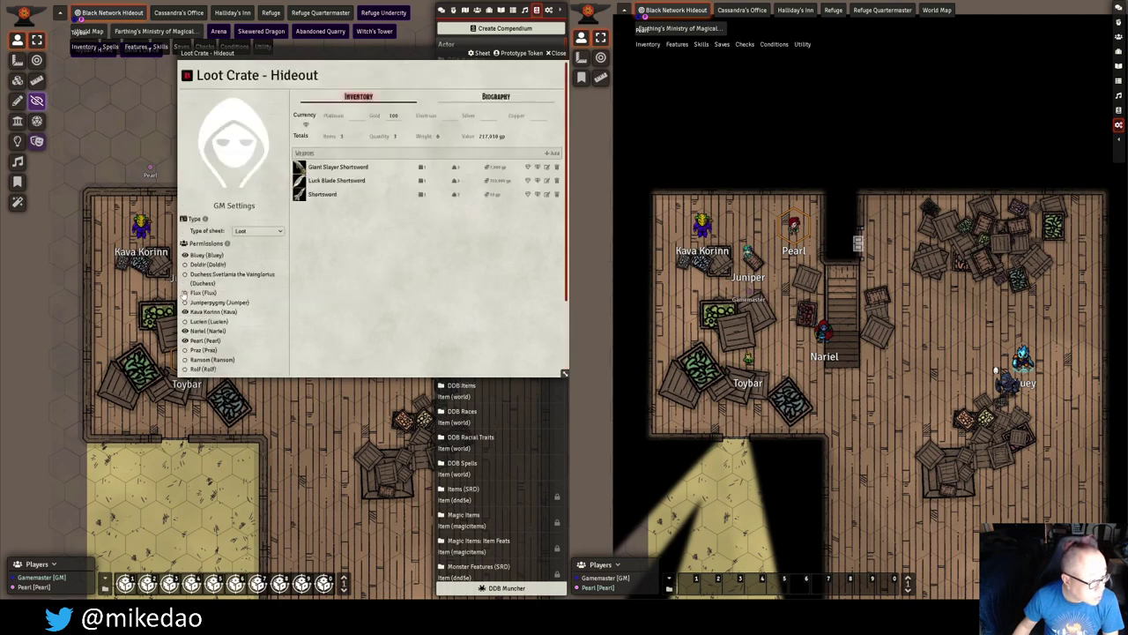
{"action": "scroll", "coordinate": [253, 324], "scroll_direction": "down", "scroll_amount": 2}
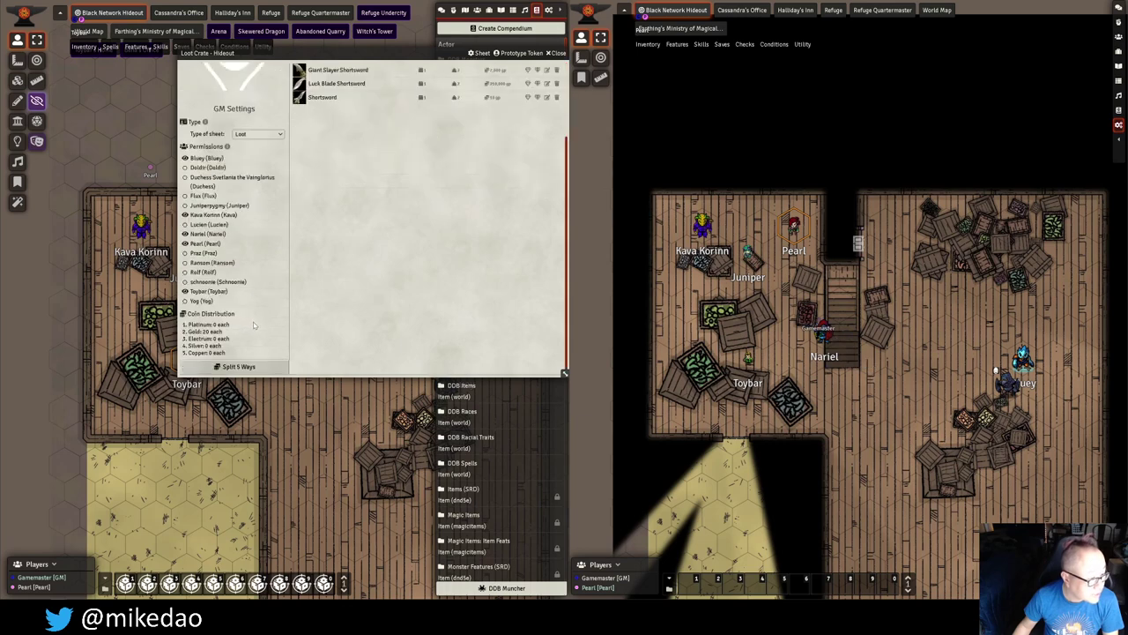
{"action": "scroll", "coordinate": [253, 325], "scroll_direction": "up", "scroll_amount": 2}
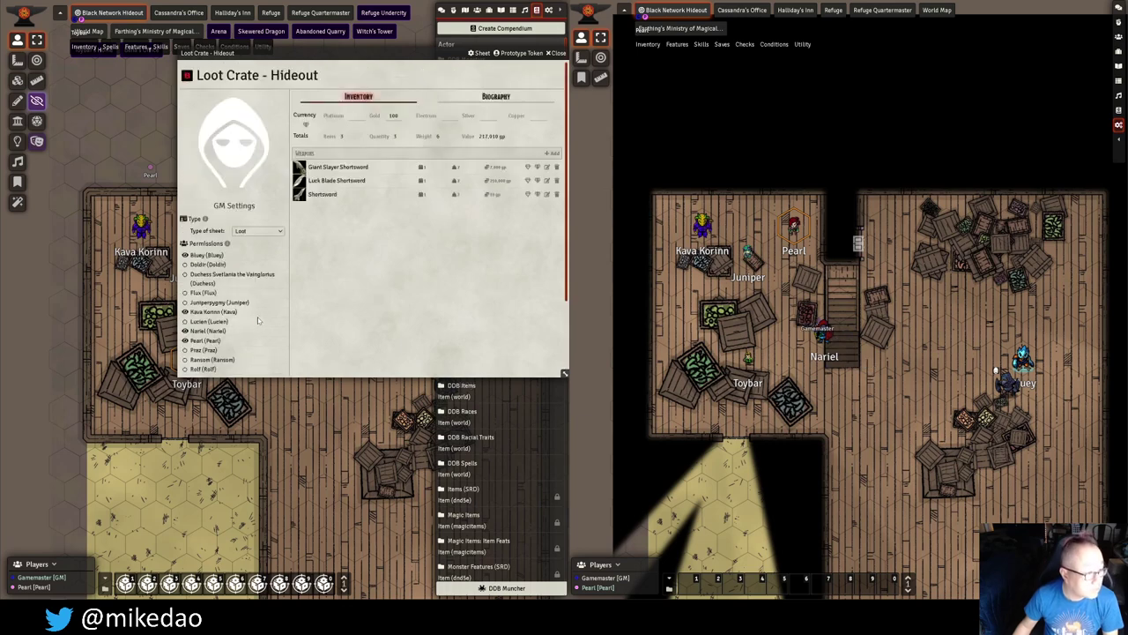
{"action": "left_click", "coordinate": [247, 142]}
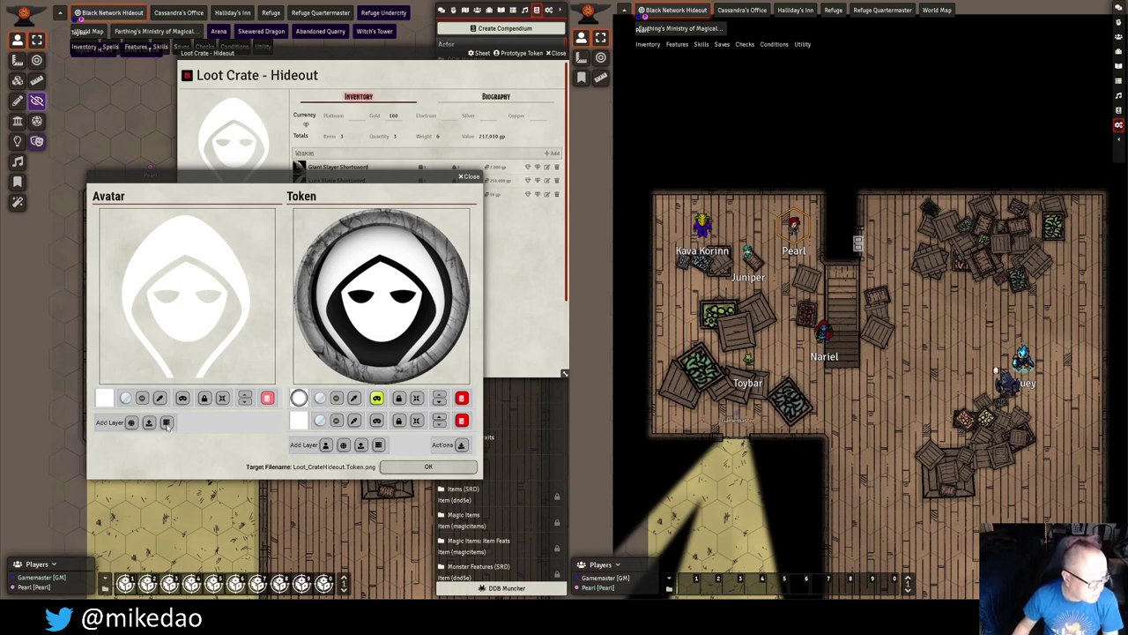
Make the gold treasure chest from Assets (300 DPI) the crate's avatar, dropping the blank layer.
{"action": "left_click", "coordinate": [166, 422]}
{"action": "left_click", "coordinate": [201, 313]}
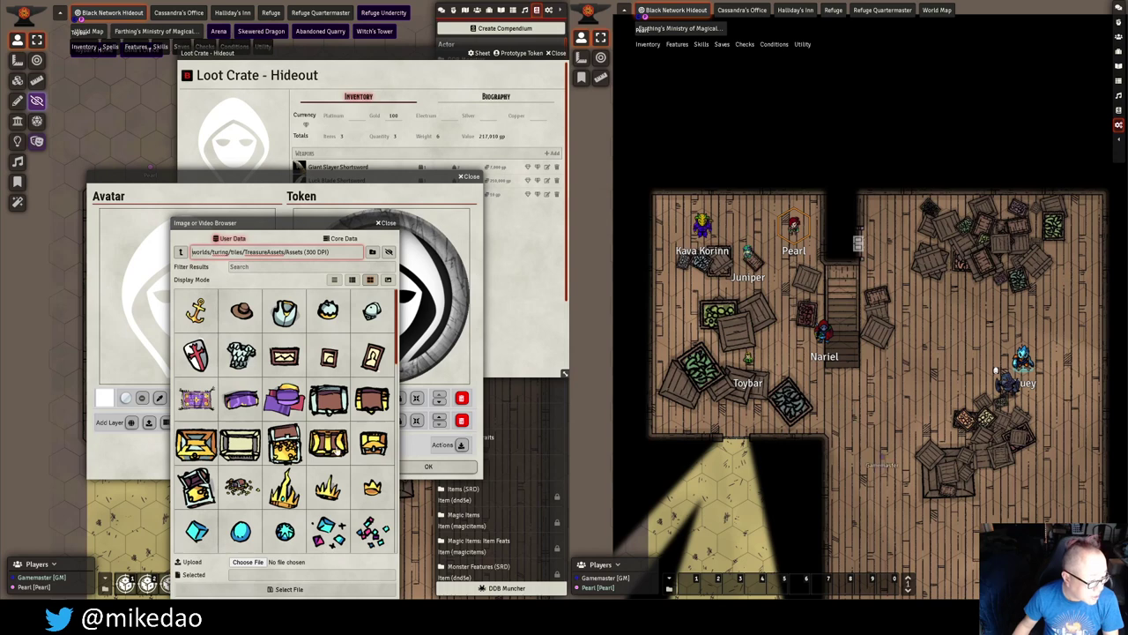
{"action": "left_click", "coordinate": [333, 445]}
{"action": "left_click", "coordinate": [289, 588]}
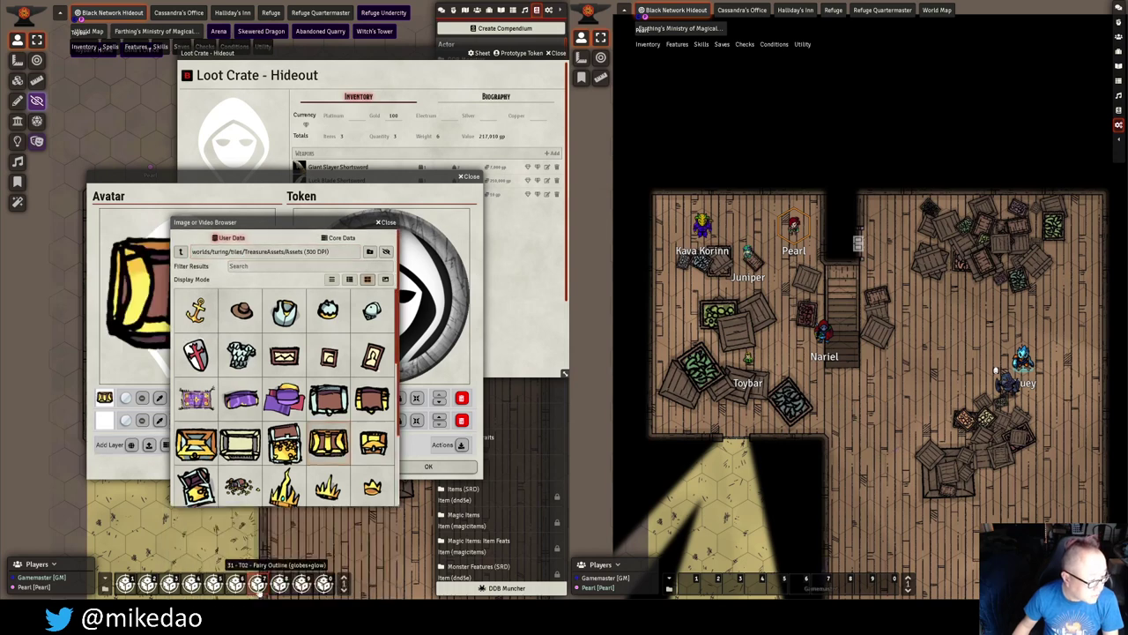
{"action": "left_click", "coordinate": [267, 420]}
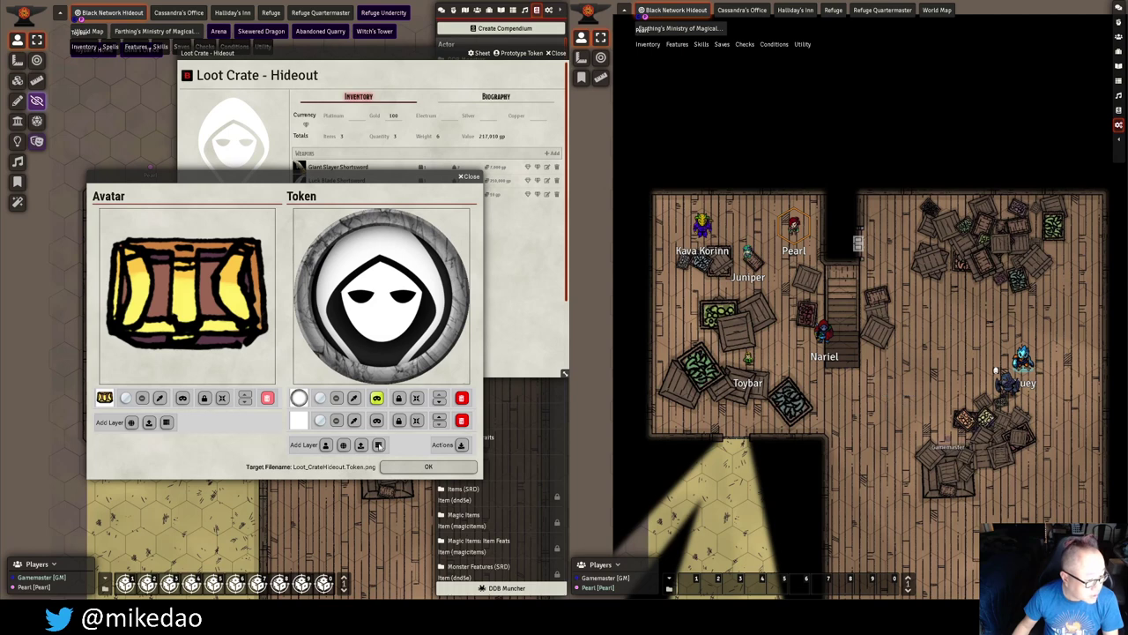
Use the chest image as the token without its ring frame, save, and close the sheet.
{"action": "left_click", "coordinate": [207, 316]}
{"action": "left_click", "coordinate": [209, 313]}
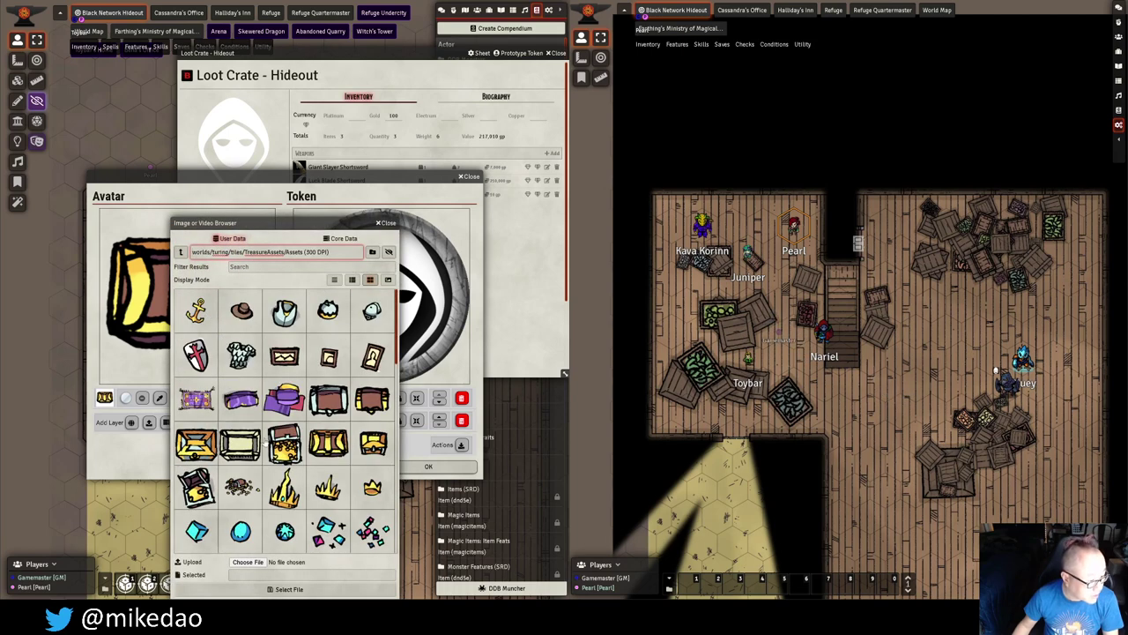
{"action": "left_click", "coordinate": [346, 447]}
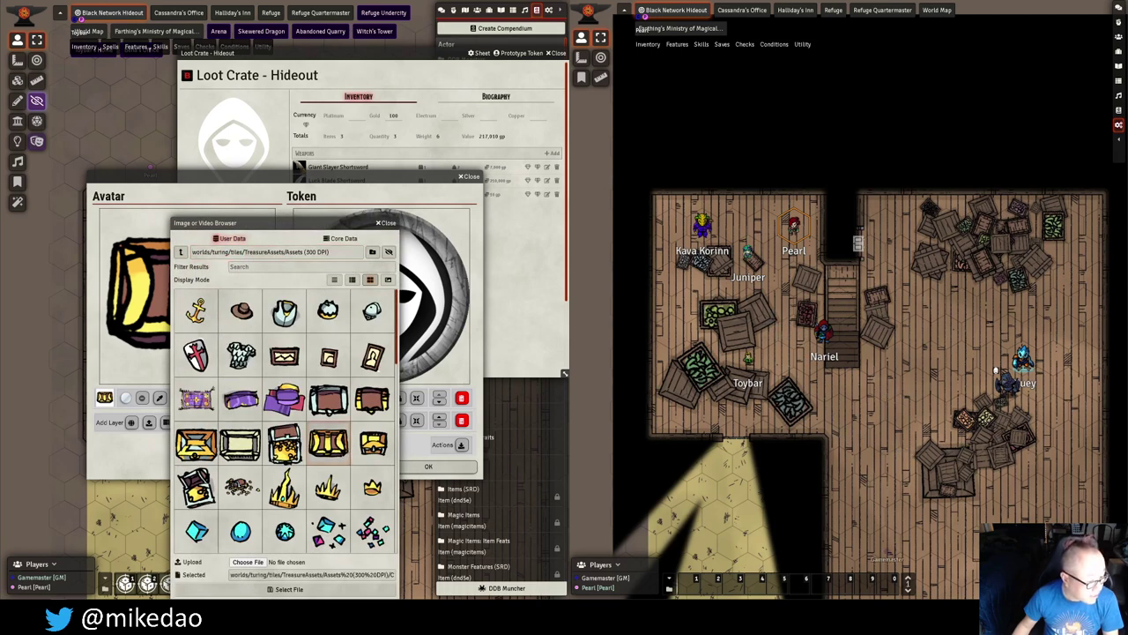
{"action": "left_click", "coordinate": [282, 590]}
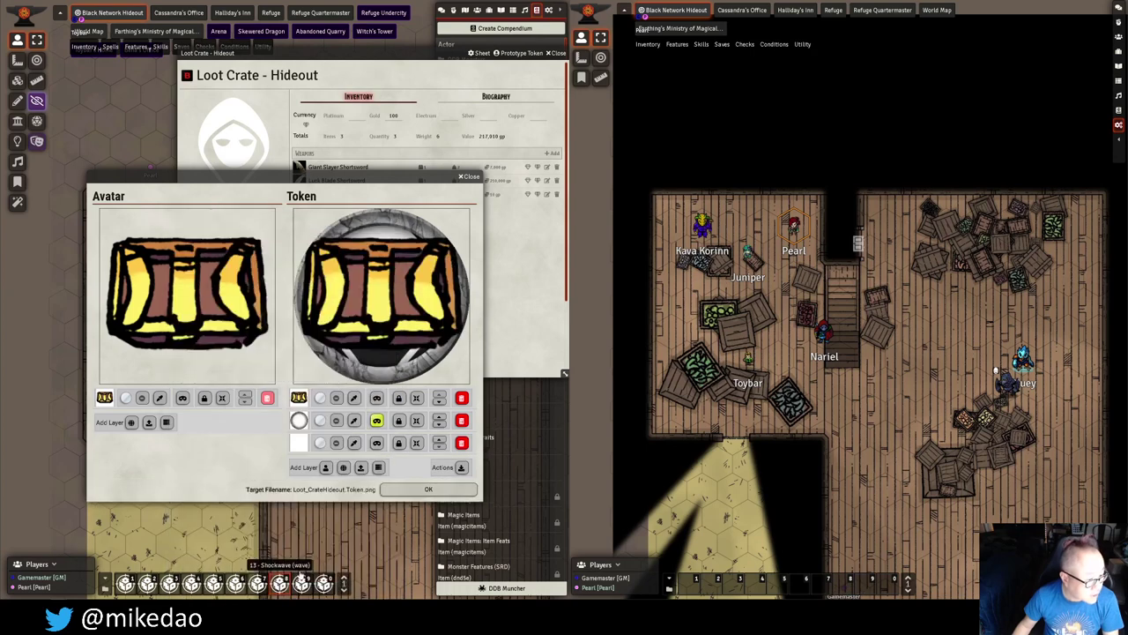
{"action": "left_click", "coordinate": [462, 421]}
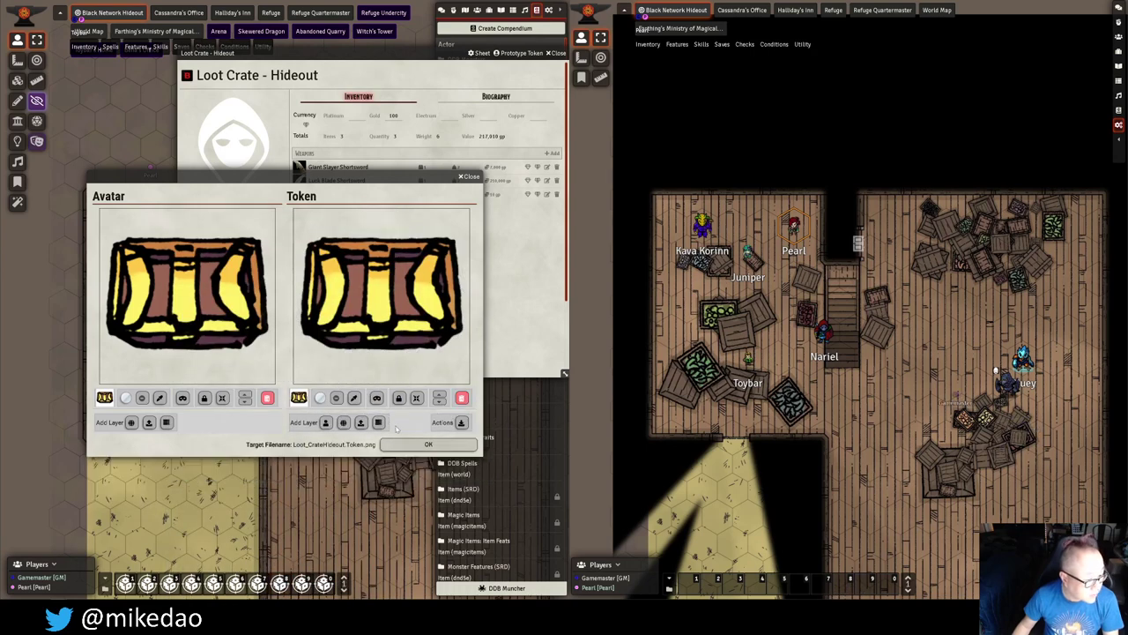
{"action": "left_click", "coordinate": [393, 444]}
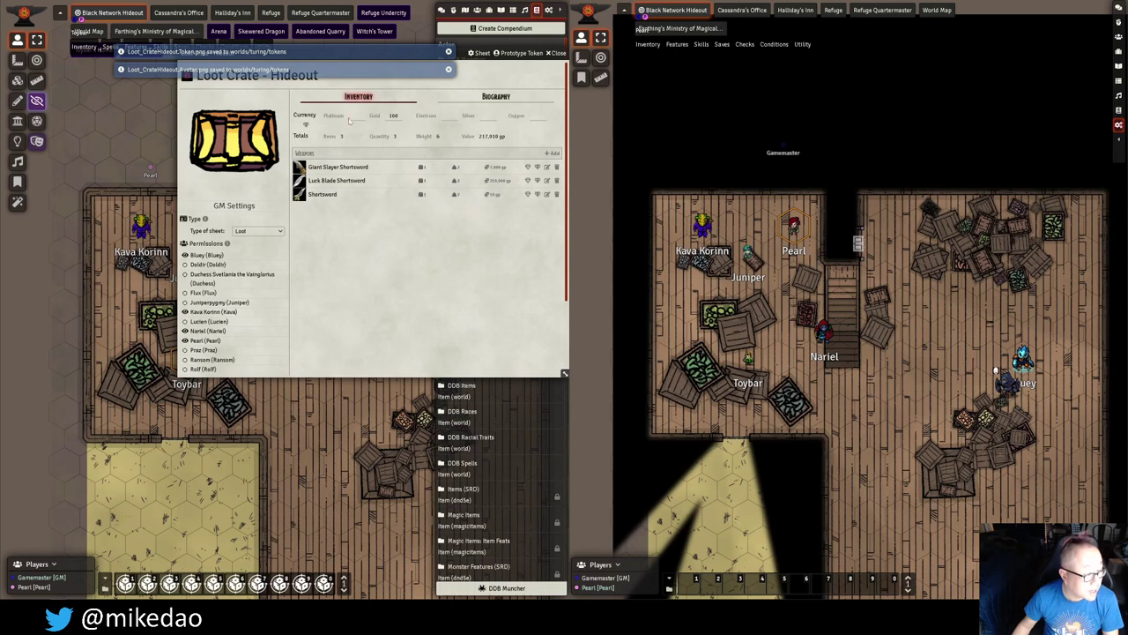
{"action": "left_click", "coordinate": [557, 53]}
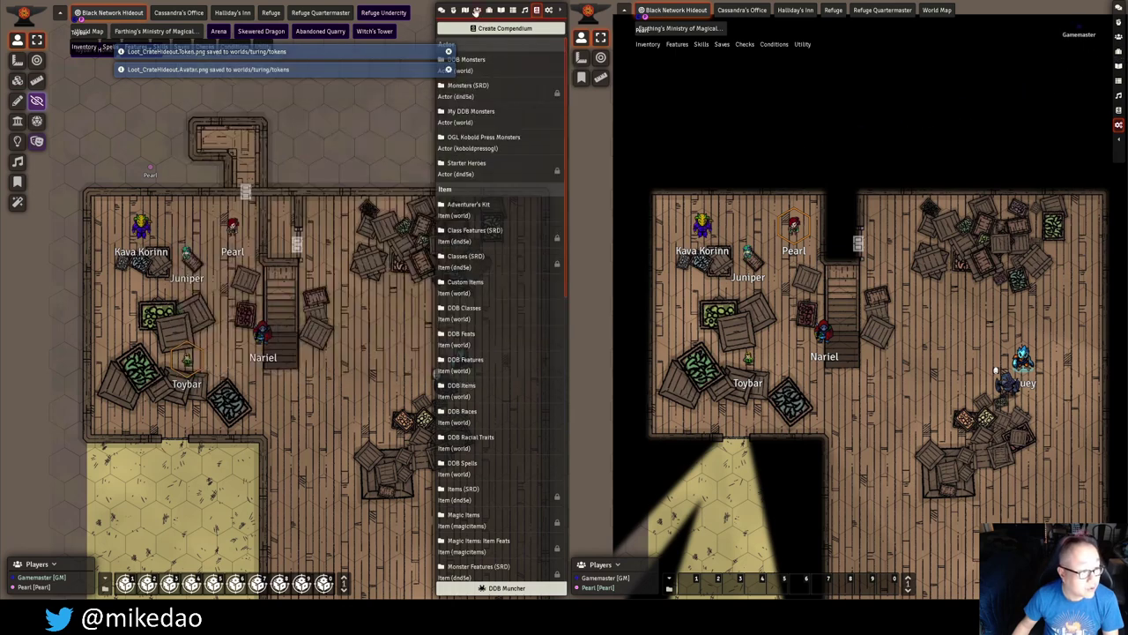
{"action": "left_click", "coordinate": [477, 10]}
Drop the Loot Crate token from the Loot folder onto the hideout map and open the small room's door.
{"action": "left_click", "coordinate": [480, 191]}
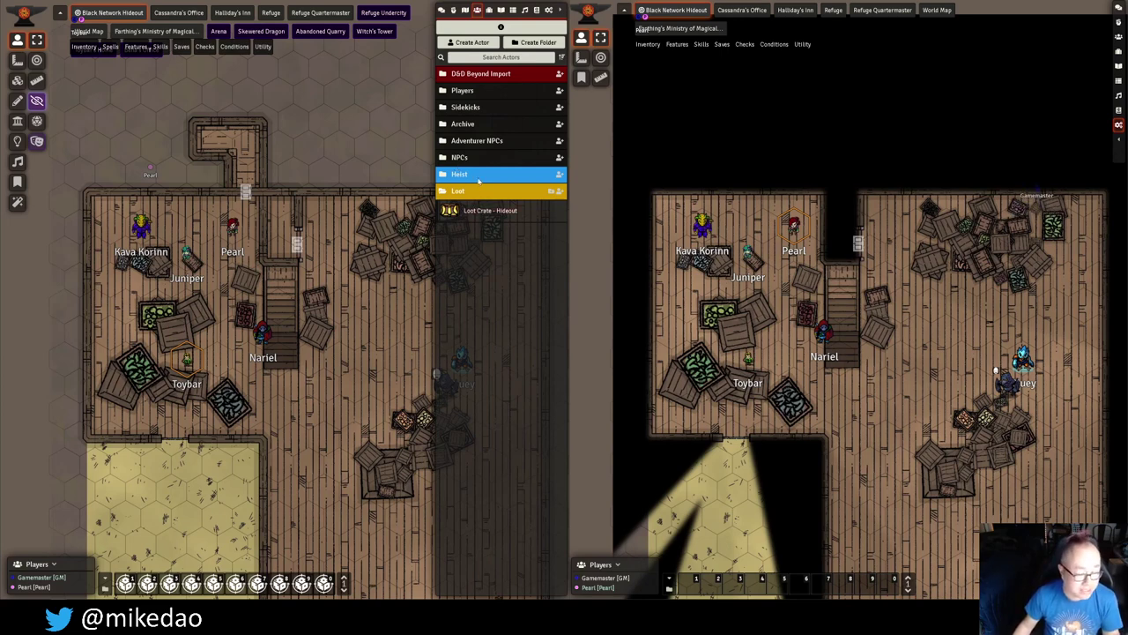
{"action": "left_click_drag", "start_coordinate": [454, 212], "coordinate": [211, 142]}
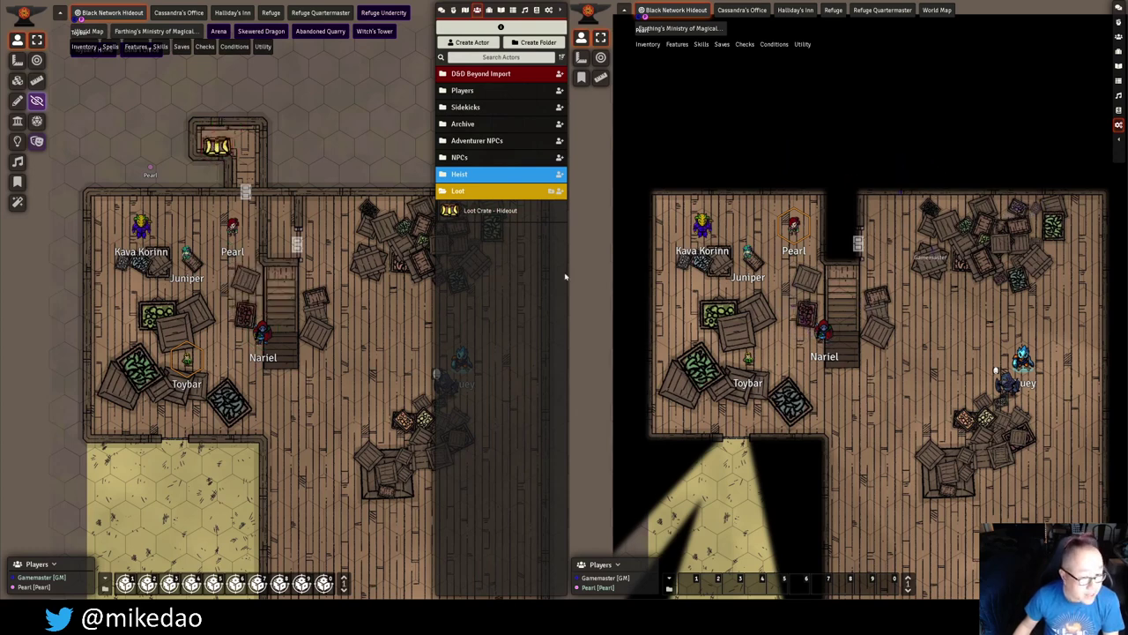
{"action": "left_click", "coordinate": [246, 191]}
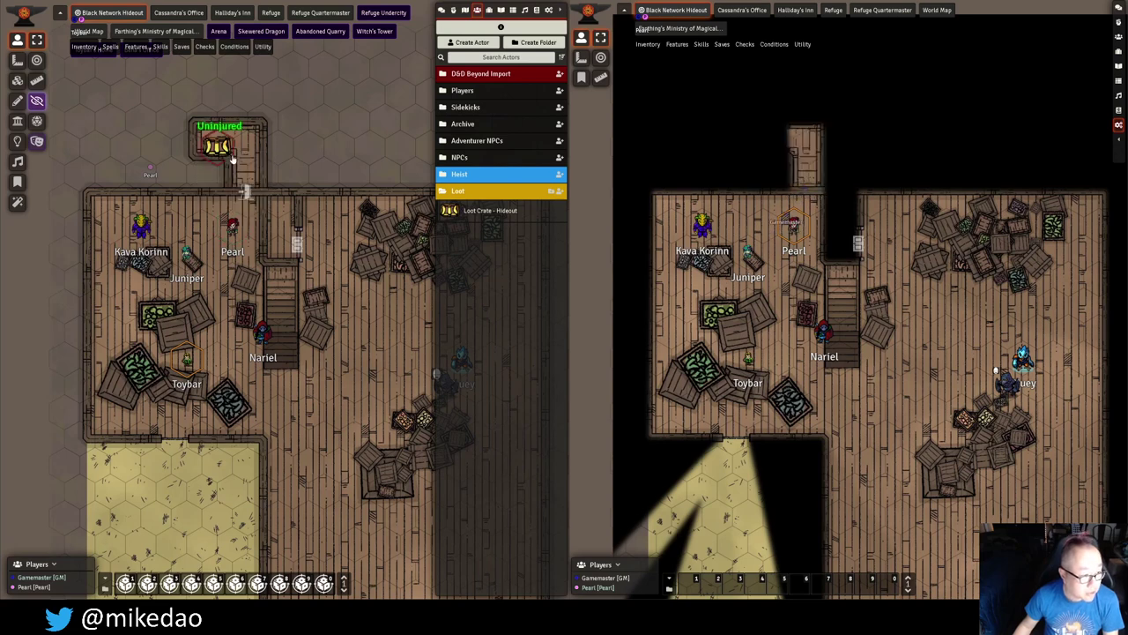
Move Pearl and the Loot Crate into the main room side by side.
{"action": "left_click_drag", "start_coordinate": [797, 231], "coordinate": [808, 144]}
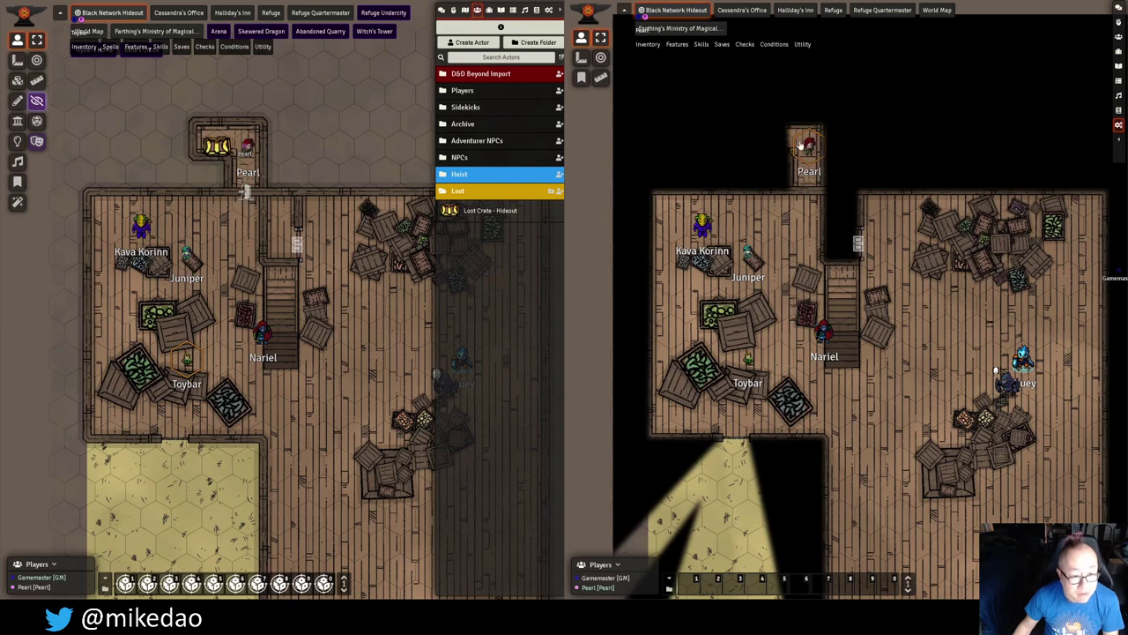
{"action": "left_click_drag", "start_coordinate": [807, 150], "coordinate": [785, 141]}
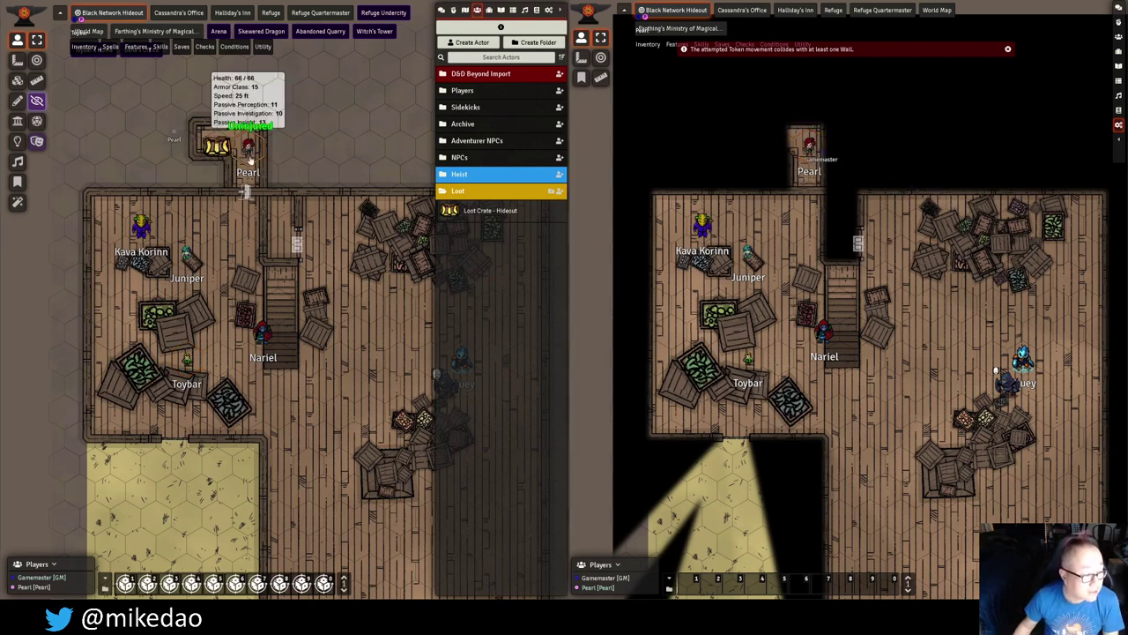
{"action": "left_click_drag", "start_coordinate": [248, 152], "coordinate": [202, 224]}
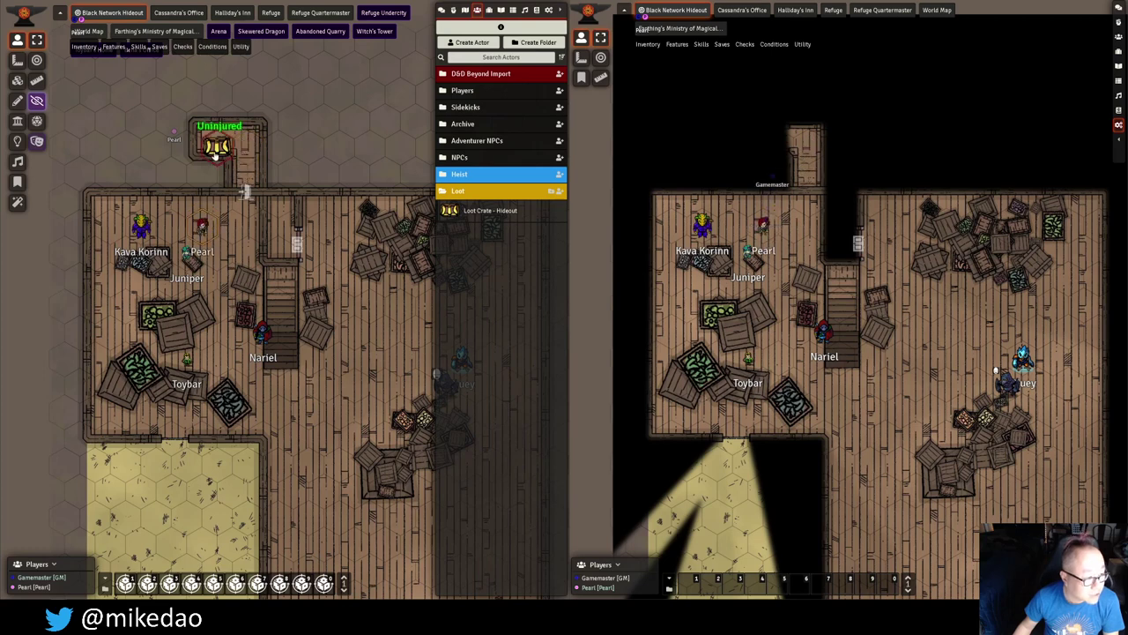
{"action": "left_click_drag", "start_coordinate": [217, 147], "coordinate": [232, 225]}
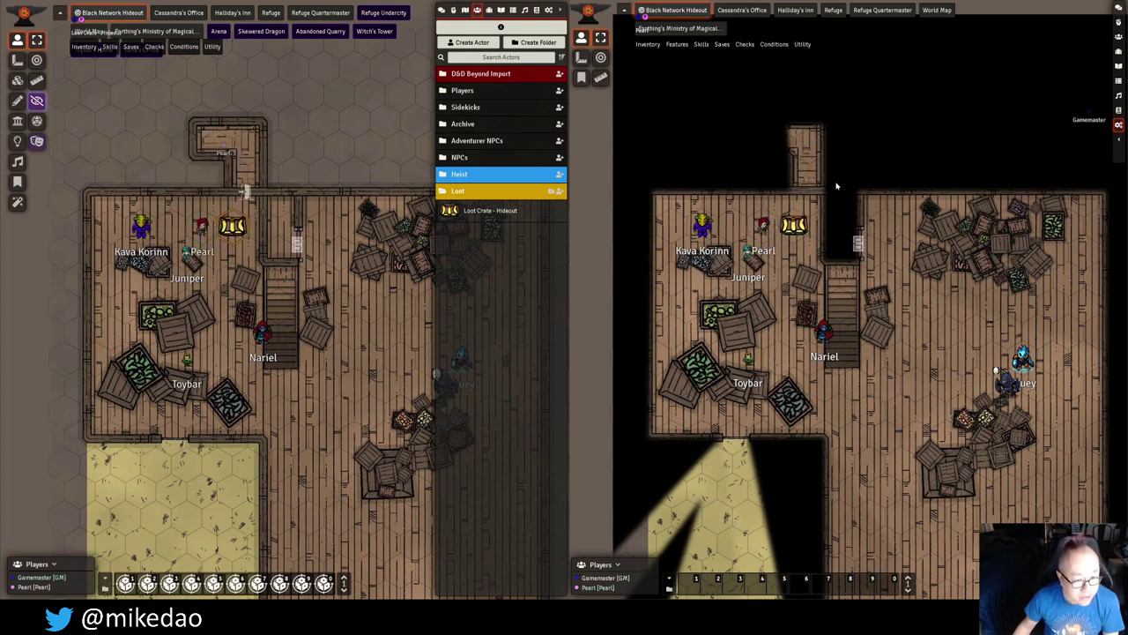
{"action": "double_click", "coordinate": [787, 216]}
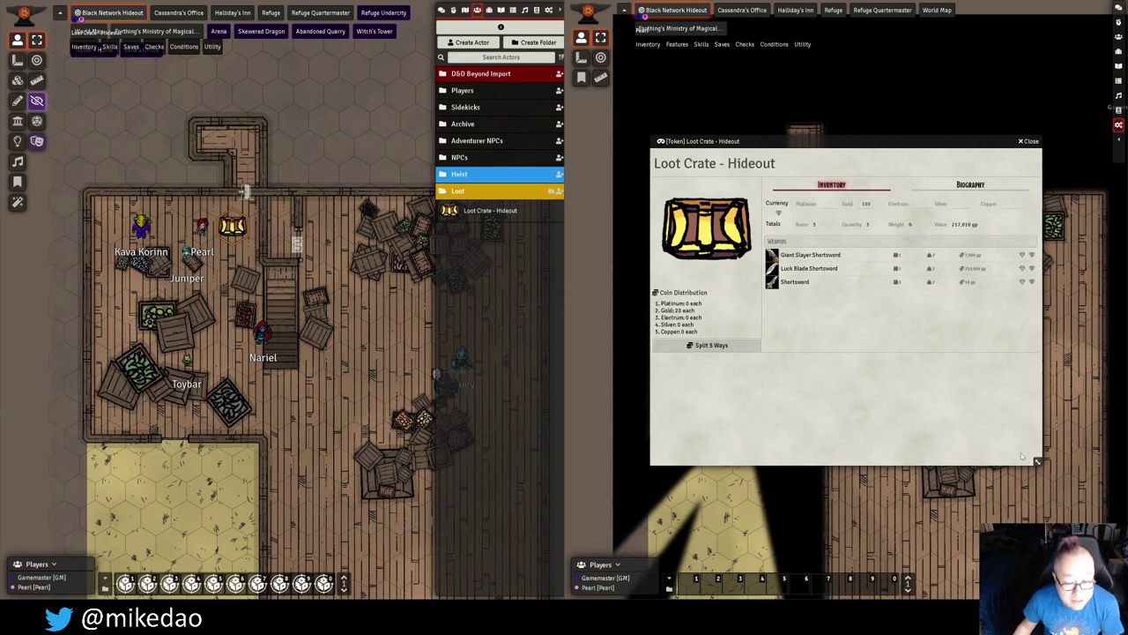
As the player, loot the Shortsword and Giant Slayer Shortsword from the widened crate sheet.
{"action": "left_click_drag", "start_coordinate": [1037, 462], "coordinate": [1077, 461]}
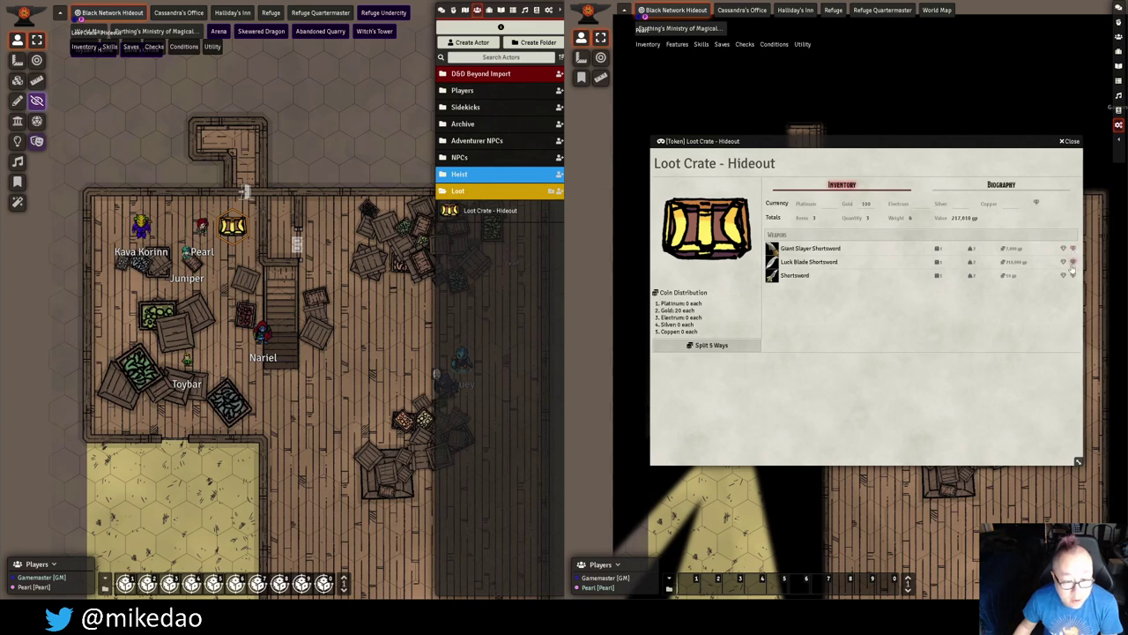
{"action": "left_click", "coordinate": [1073, 277]}
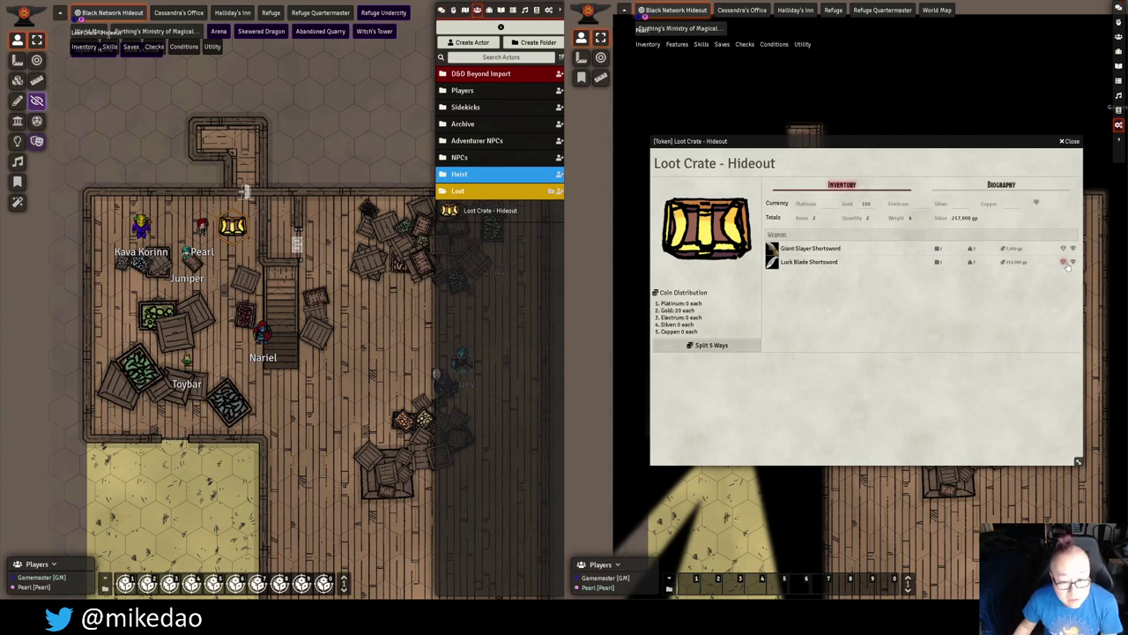
{"action": "left_click", "coordinate": [1071, 247]}
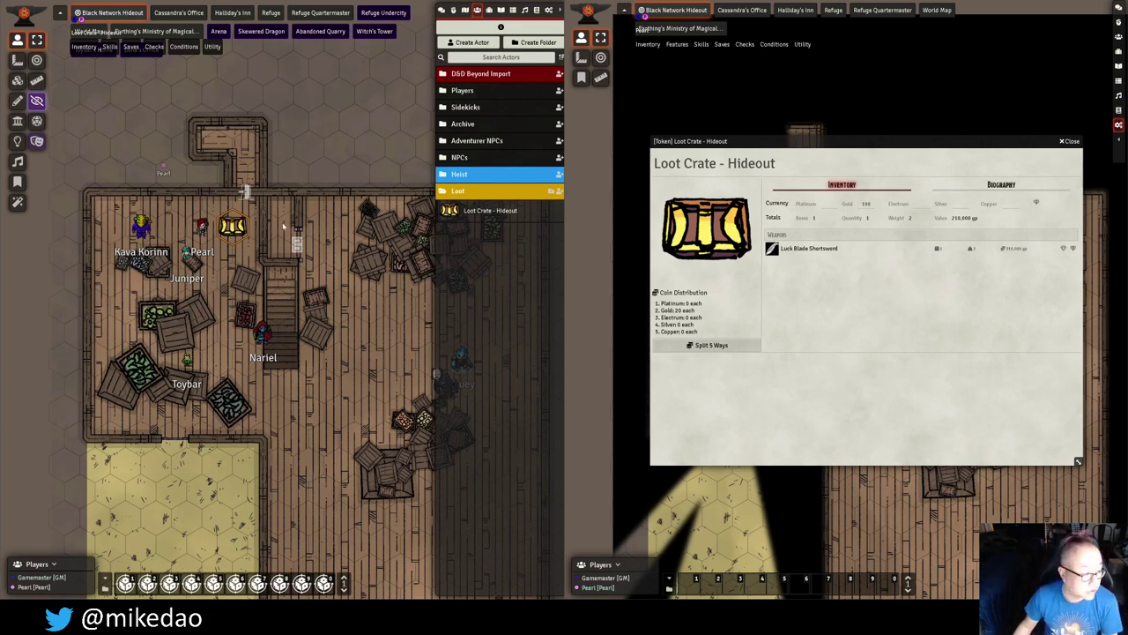
As GM, set all 15 players to Observer on the crate so gold splits 6 each.
{"action": "double_click", "coordinate": [238, 231]}
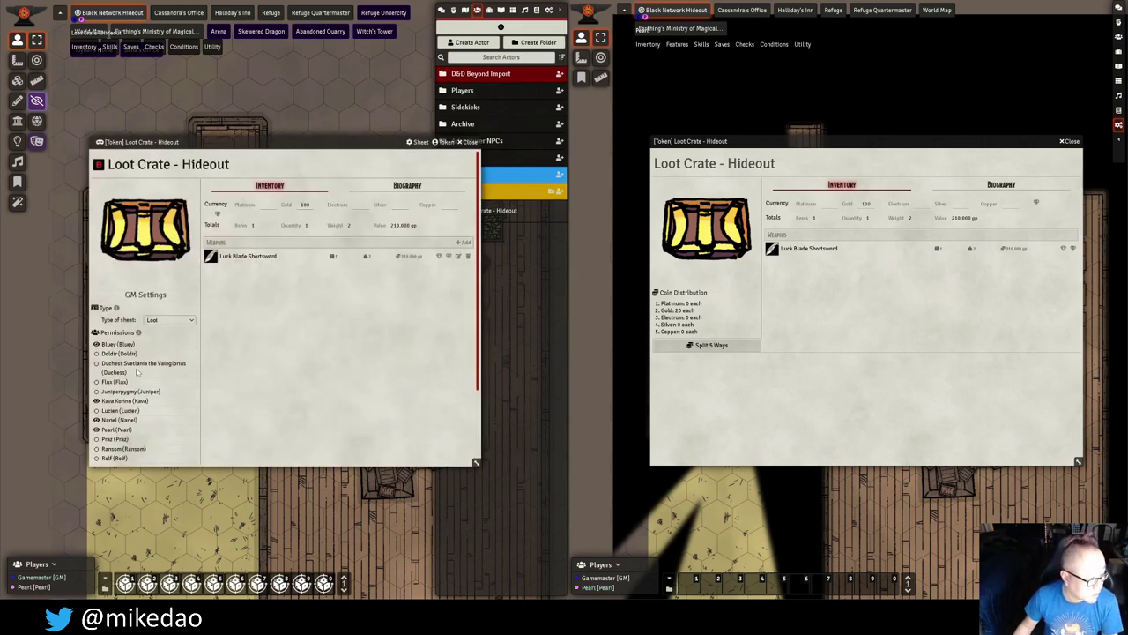
{"action": "scroll", "coordinate": [157, 383], "scroll_direction": "down", "scroll_amount": 1}
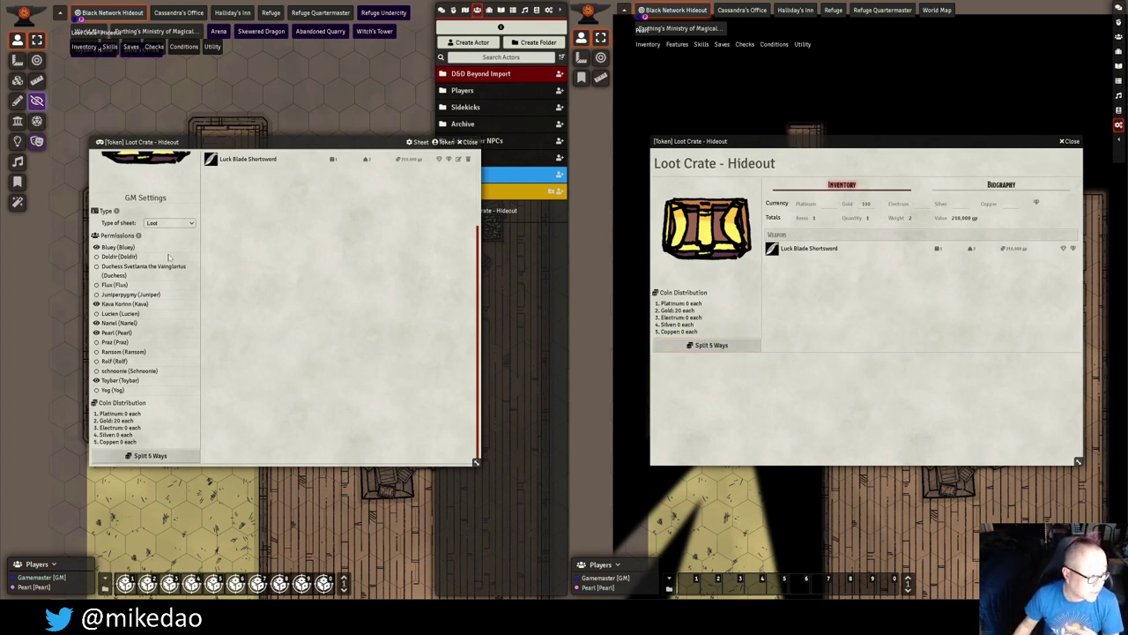
{"action": "left_click", "coordinate": [95, 235]}
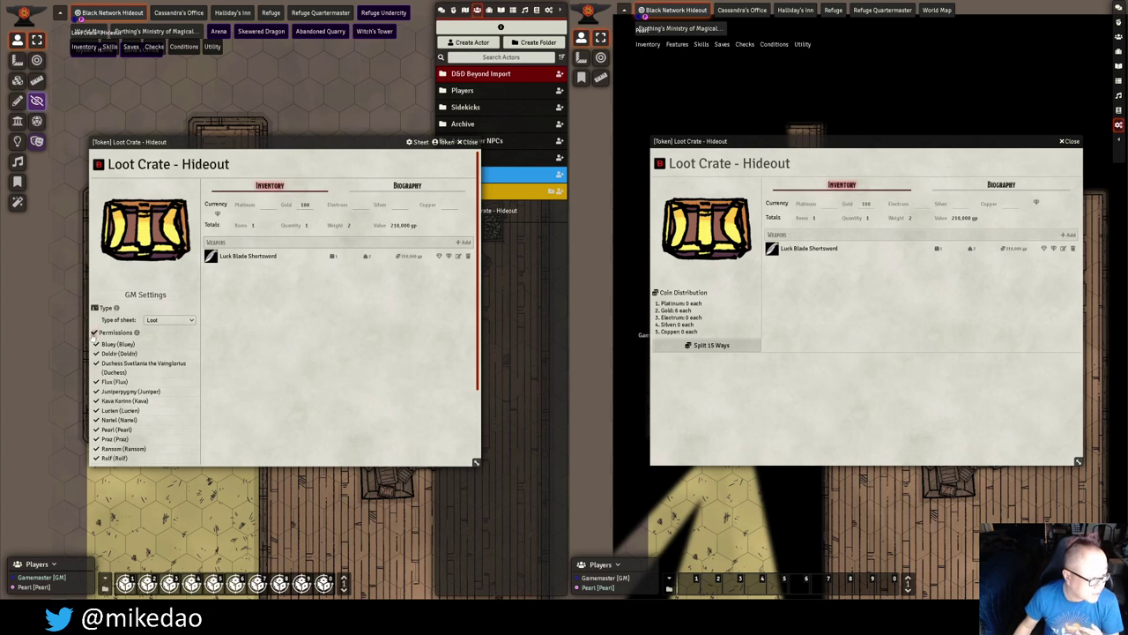
{"action": "left_click", "coordinate": [96, 333]}
{"action": "scroll", "coordinate": [146, 422], "scroll_direction": "down", "scroll_amount": 1}
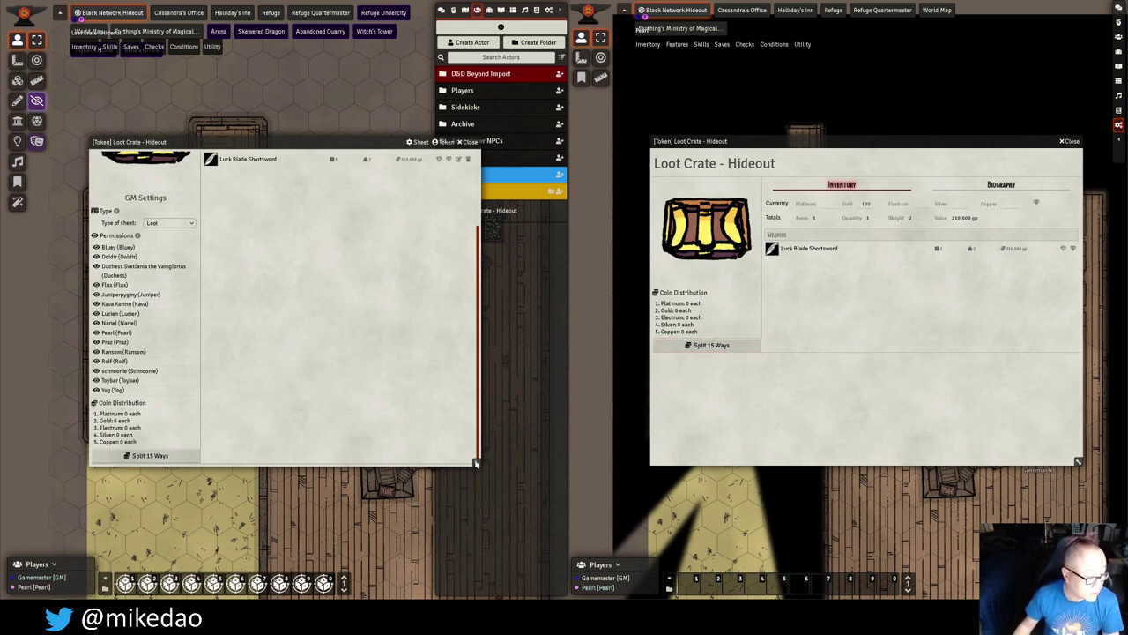
{"action": "left_click_drag", "start_coordinate": [477, 463], "coordinate": [477, 543]}
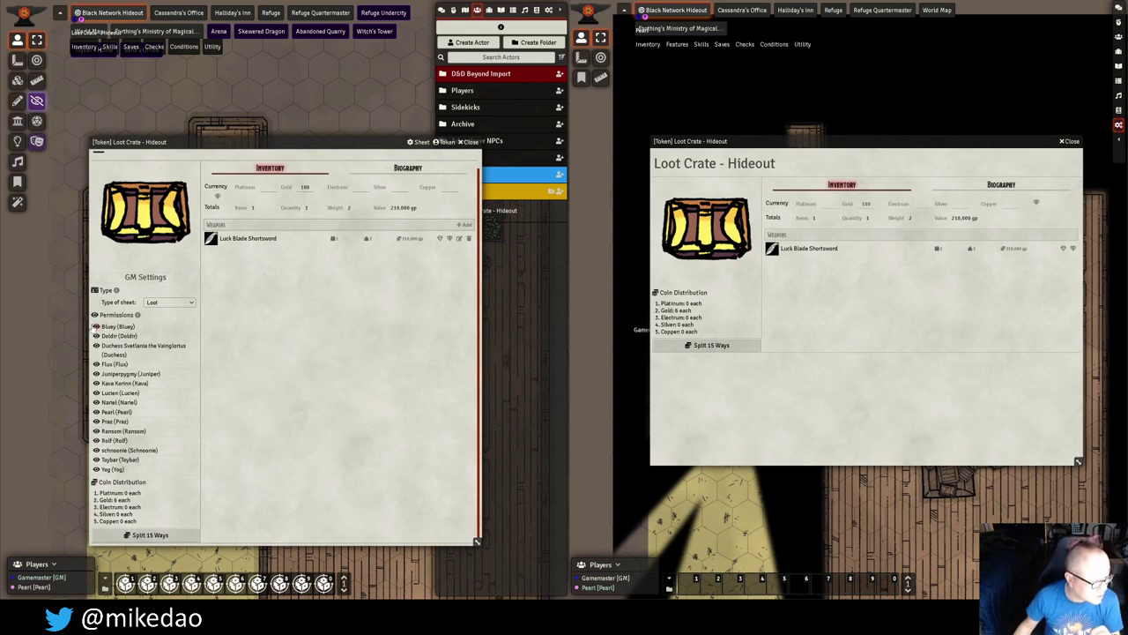
Set eight absent players' crate permission to None, then loot all the gold and the Luck Blade Shortsword.
{"action": "left_click", "coordinate": [96, 338]}
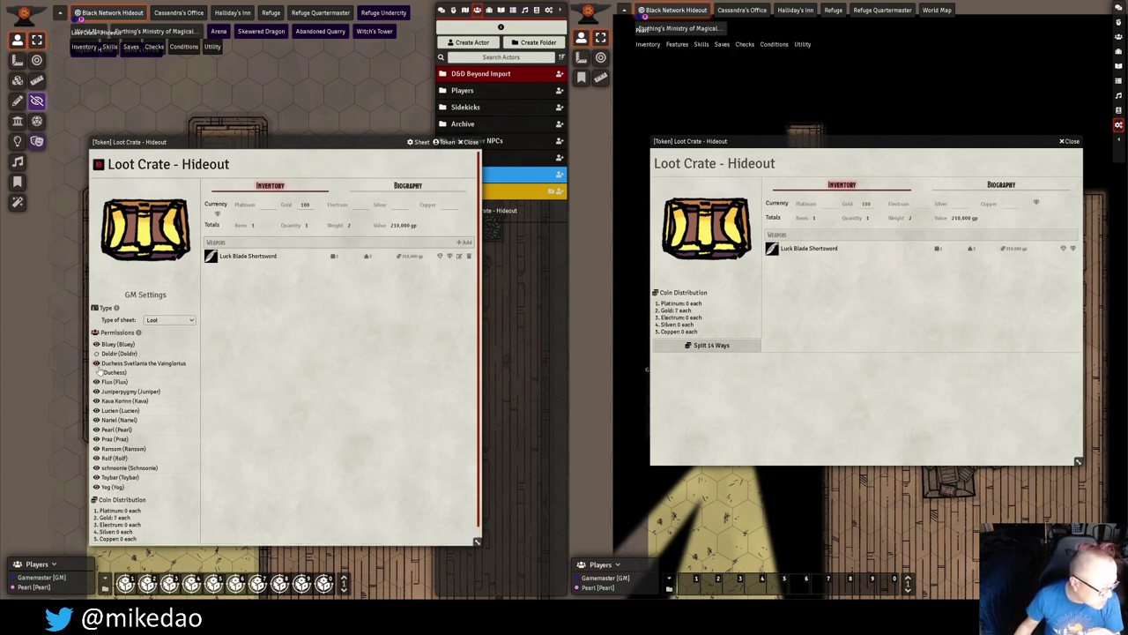
{"action": "left_click", "coordinate": [96, 363]}
{"action": "left_click", "coordinate": [96, 381]}
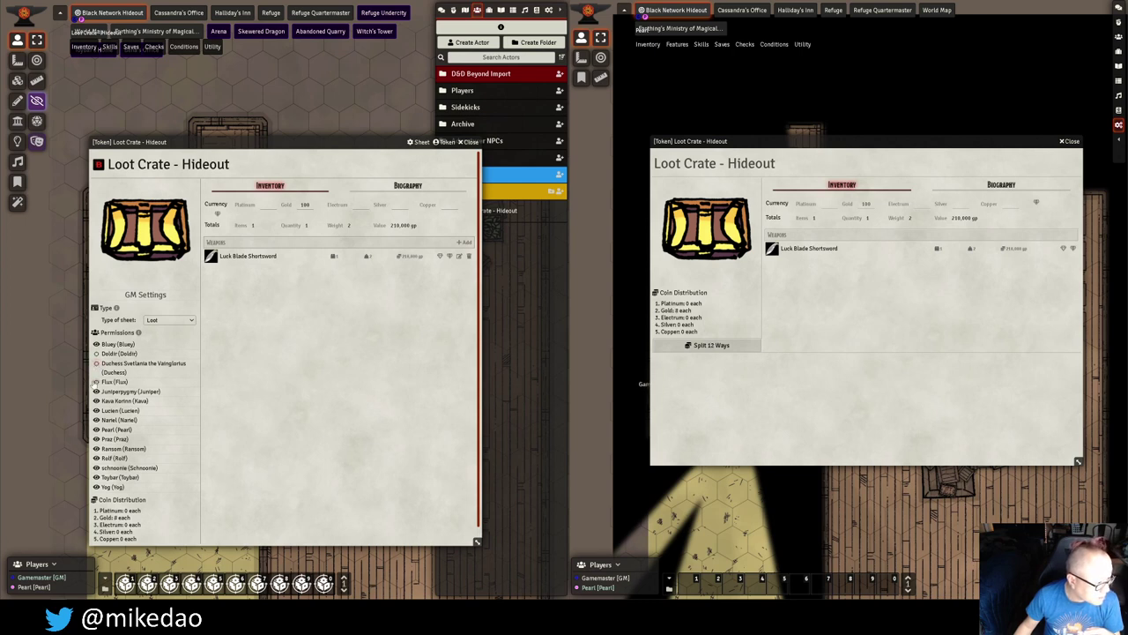
{"action": "left_click", "coordinate": [96, 409]}
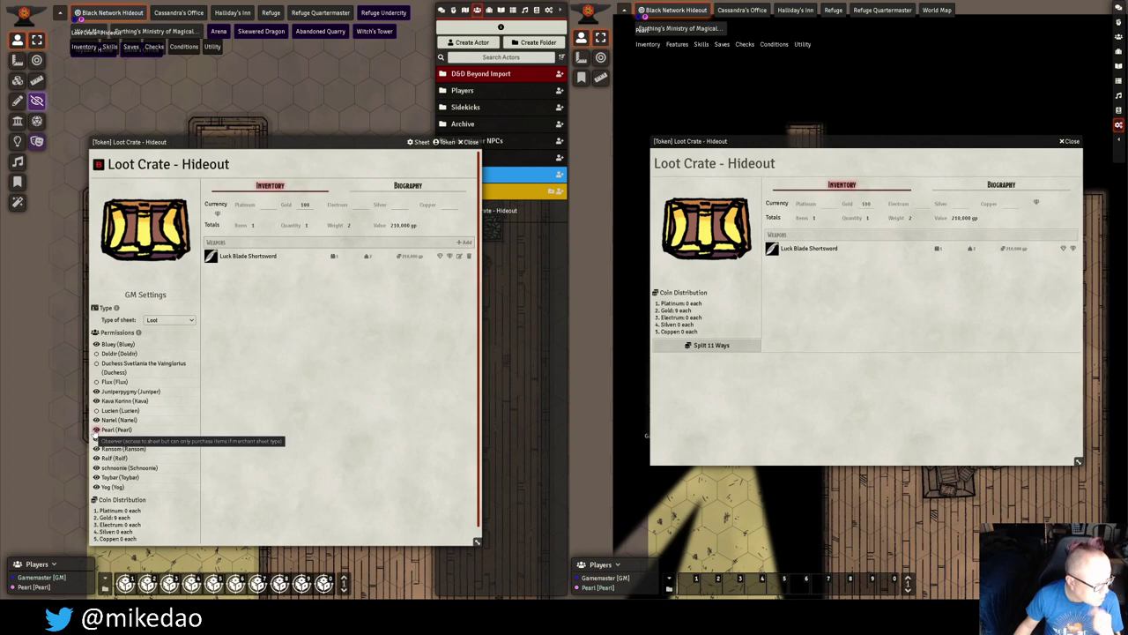
{"action": "left_click", "coordinate": [96, 450]}
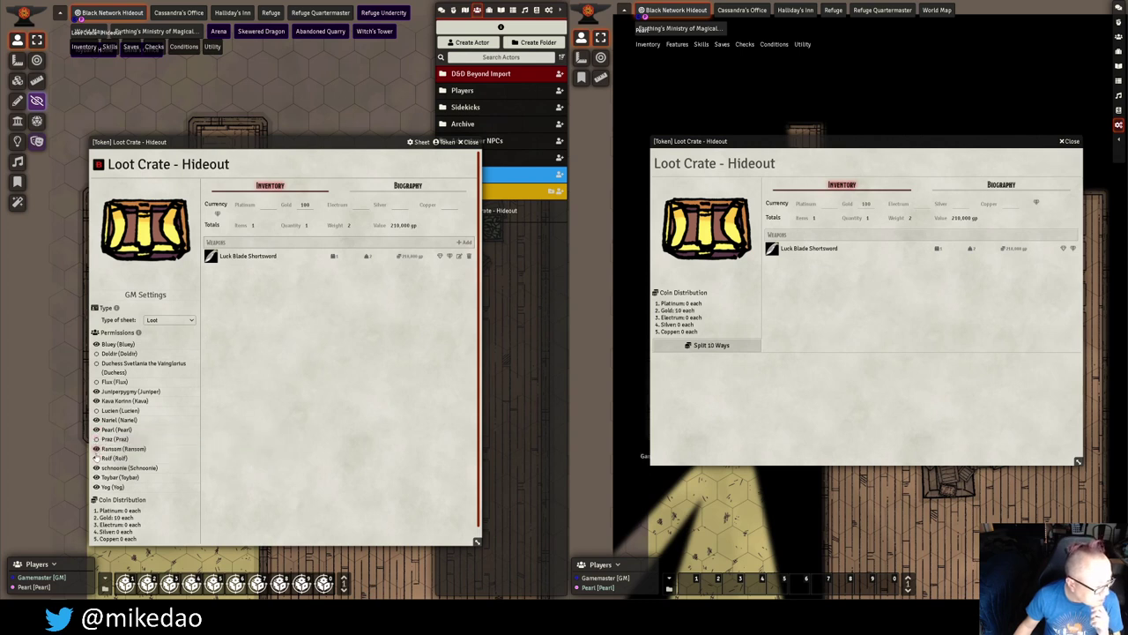
{"action": "left_click", "coordinate": [96, 457]}
{"action": "left_click", "coordinate": [96, 467]}
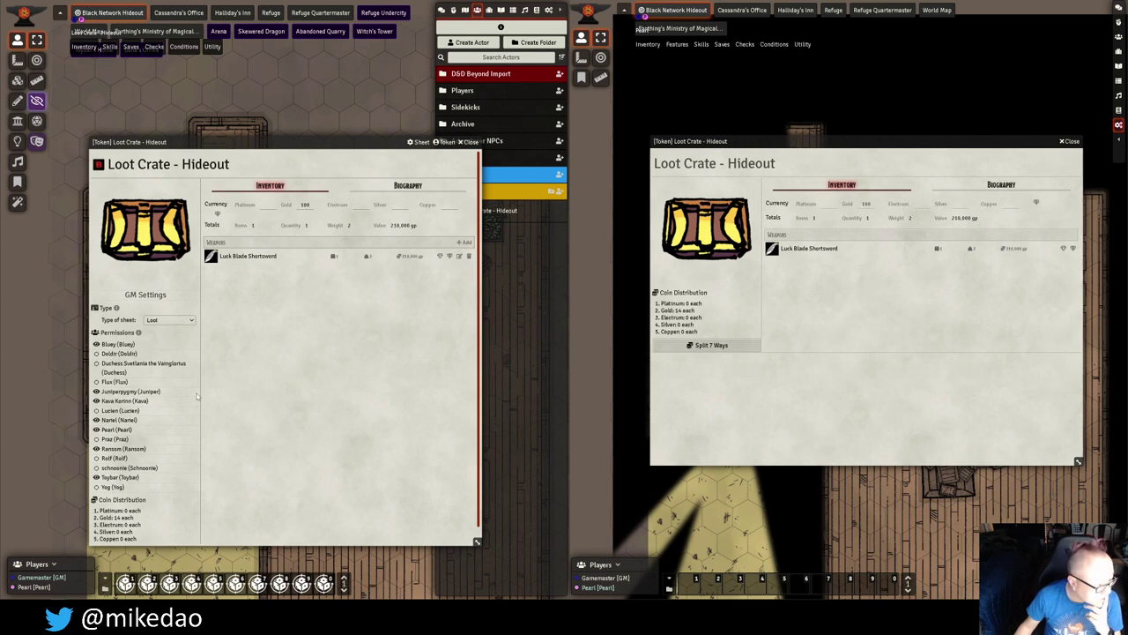
{"action": "scroll", "coordinate": [162, 414], "scroll_direction": "down", "scroll_amount": 1}
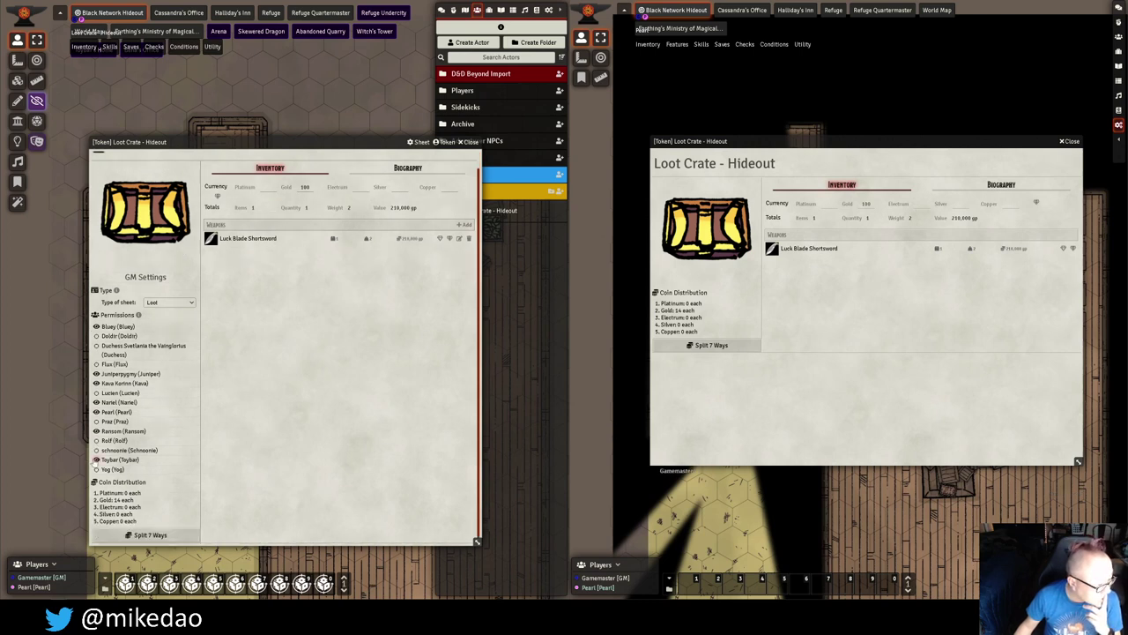
{"action": "left_click", "coordinate": [95, 430]}
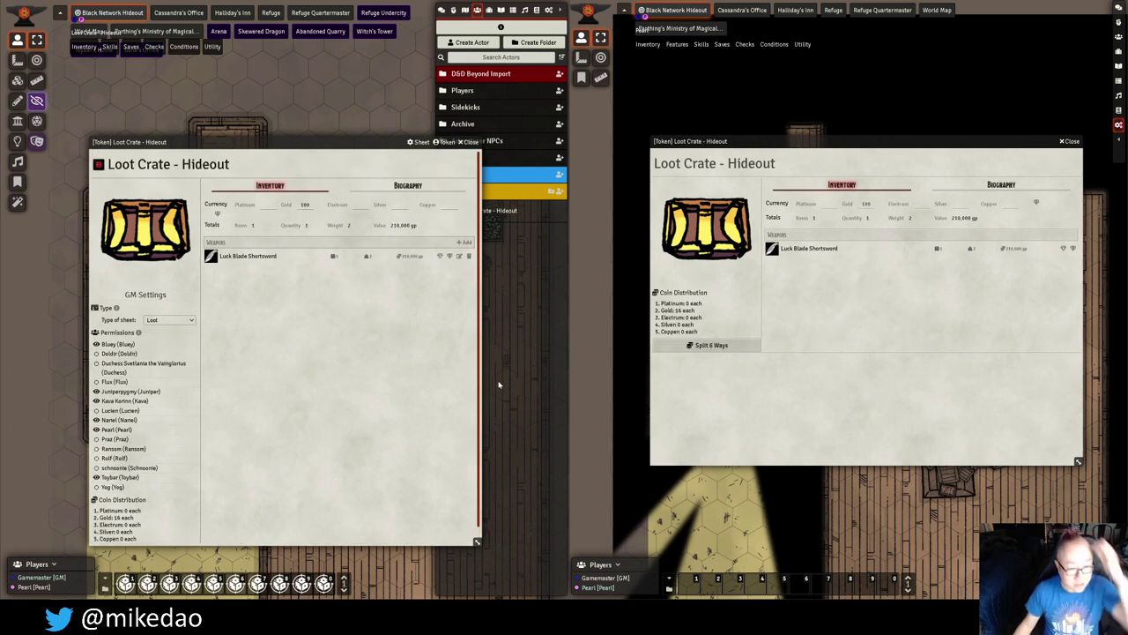
{"action": "left_click", "coordinate": [1038, 204]}
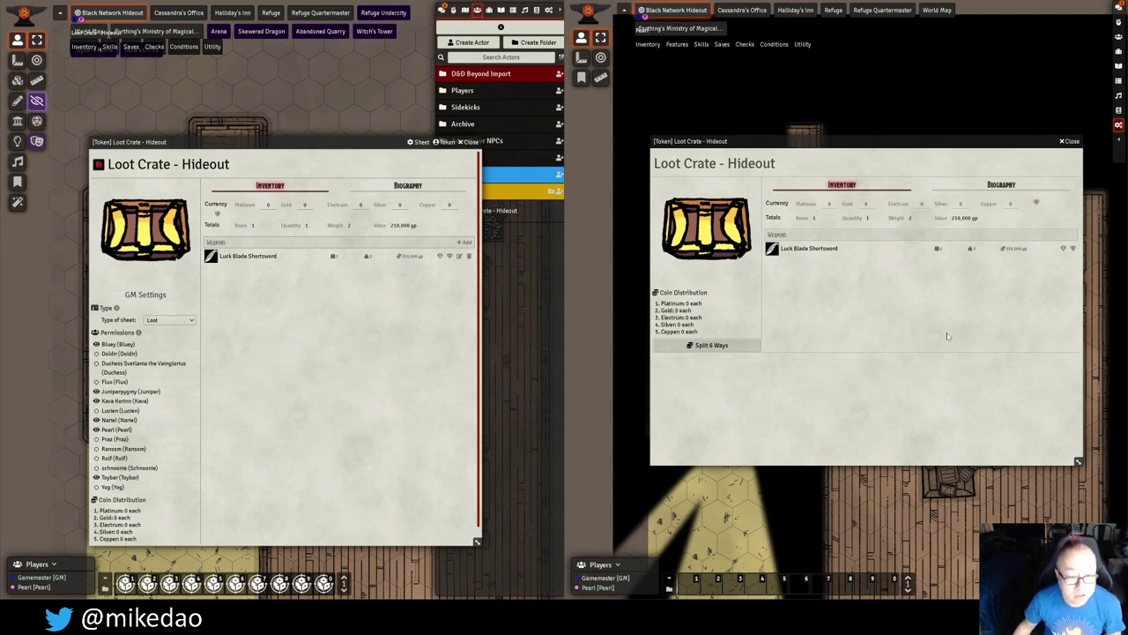
{"action": "left_click", "coordinate": [1071, 249]}
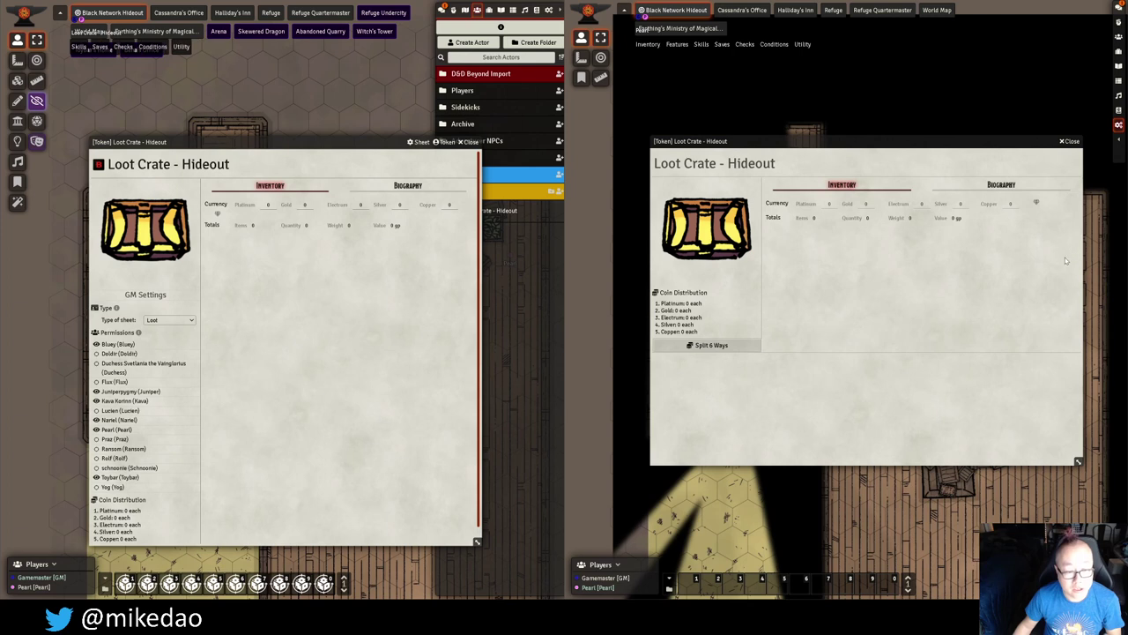